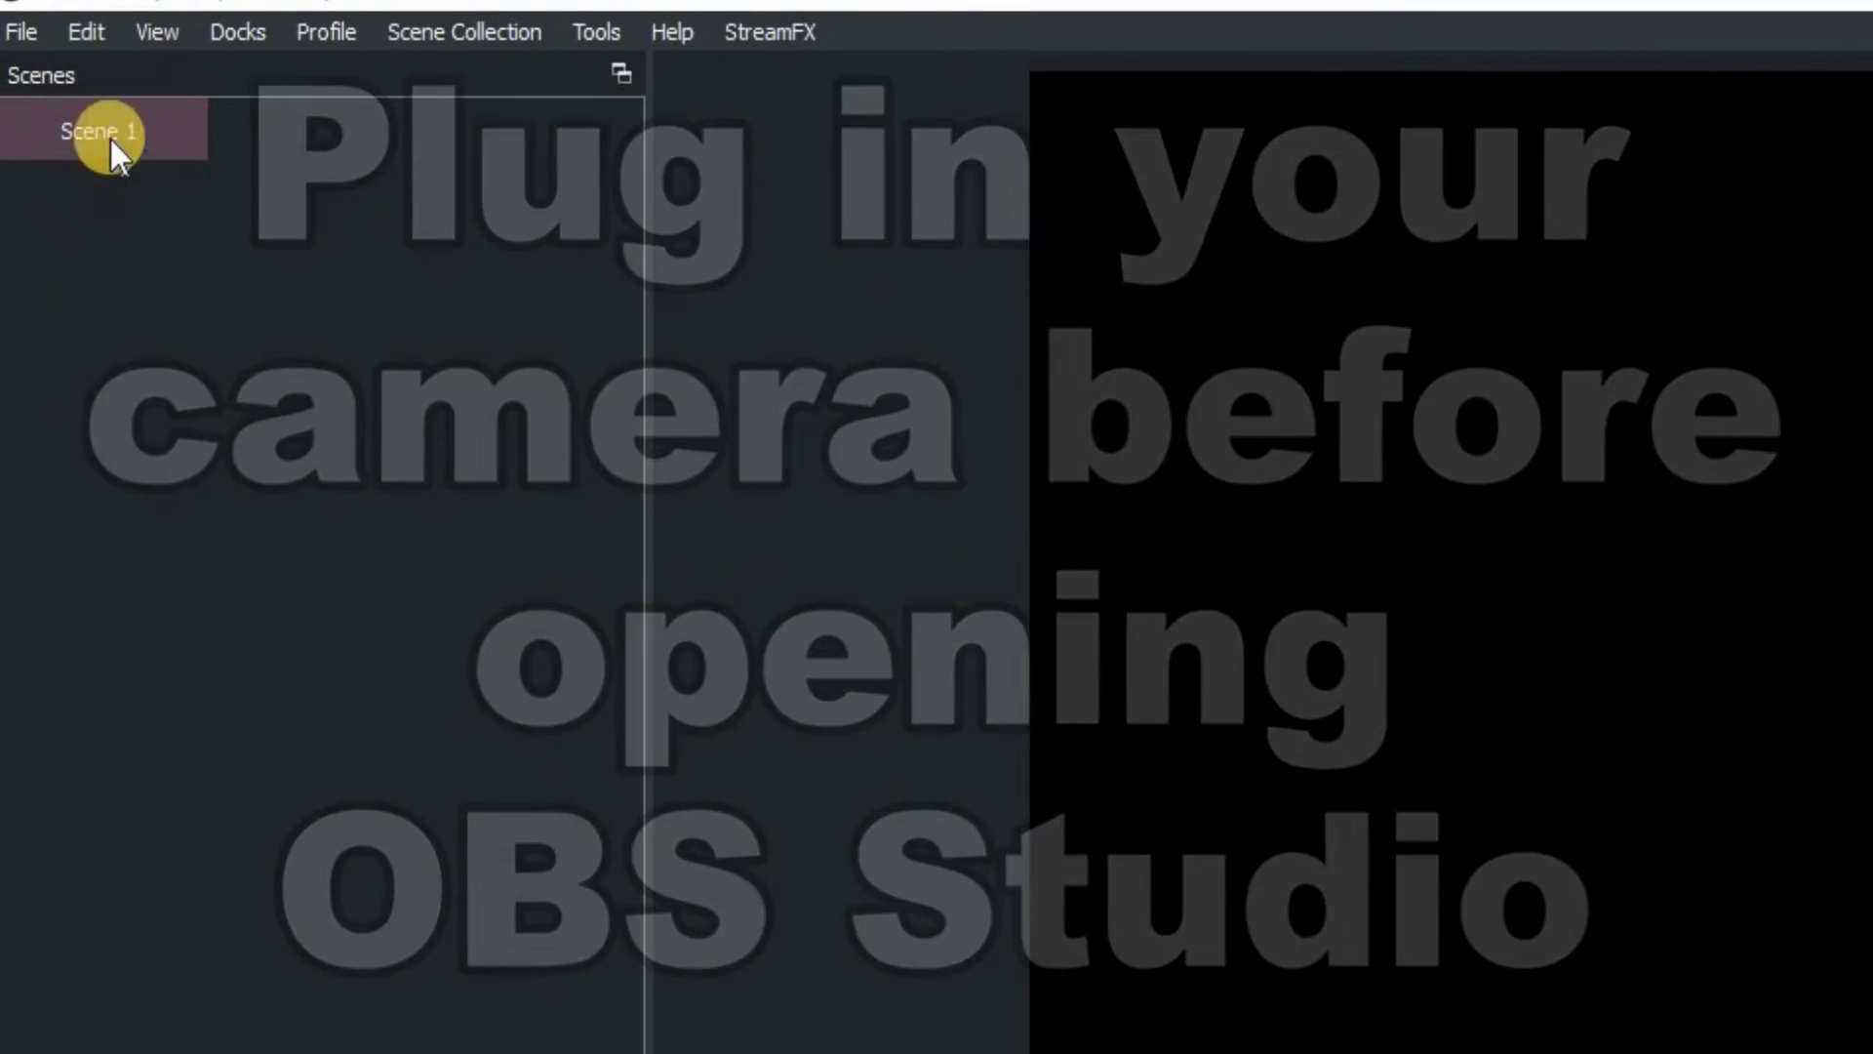
Step: Rename Scene 1 to 'Face Camera' and start a new Video Capture Device source named Webcam
{"action": "left_click", "coordinate": [109, 138]}
{"action": "right_click", "coordinate": [110, 136]}
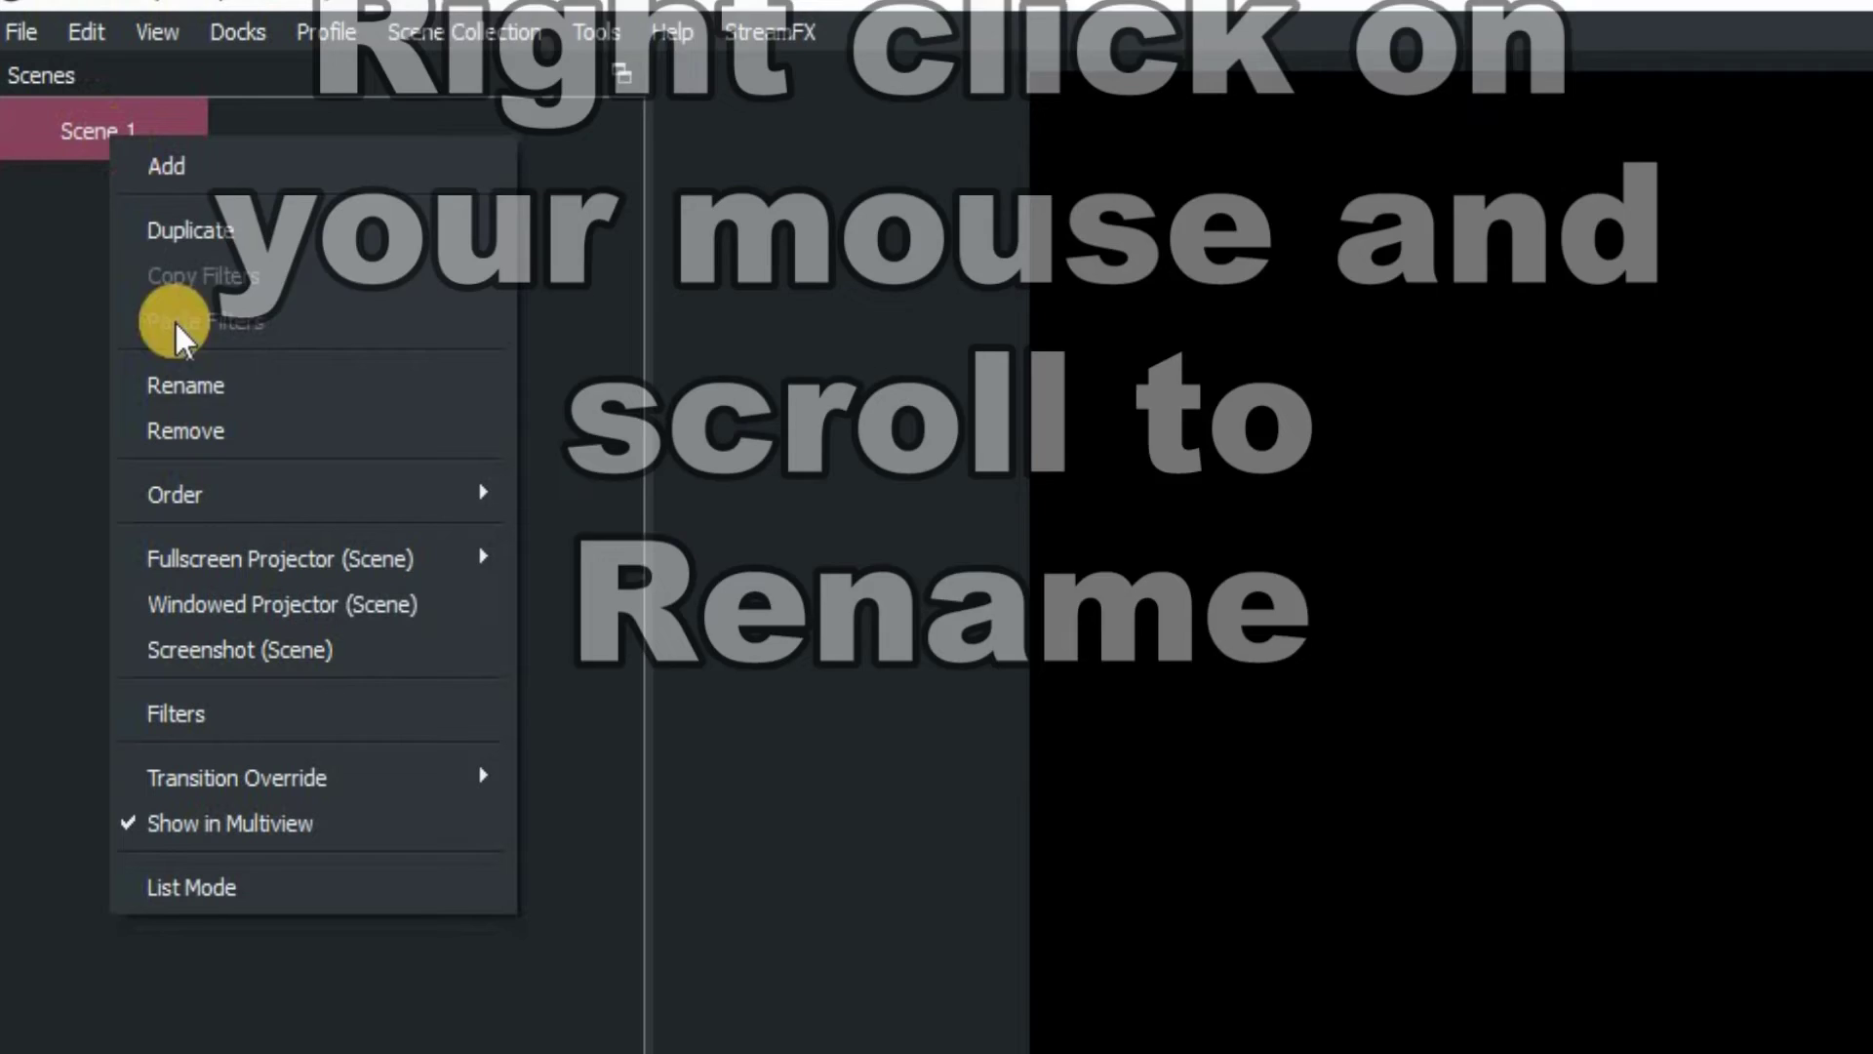
{"action": "left_click", "coordinate": [209, 384]}
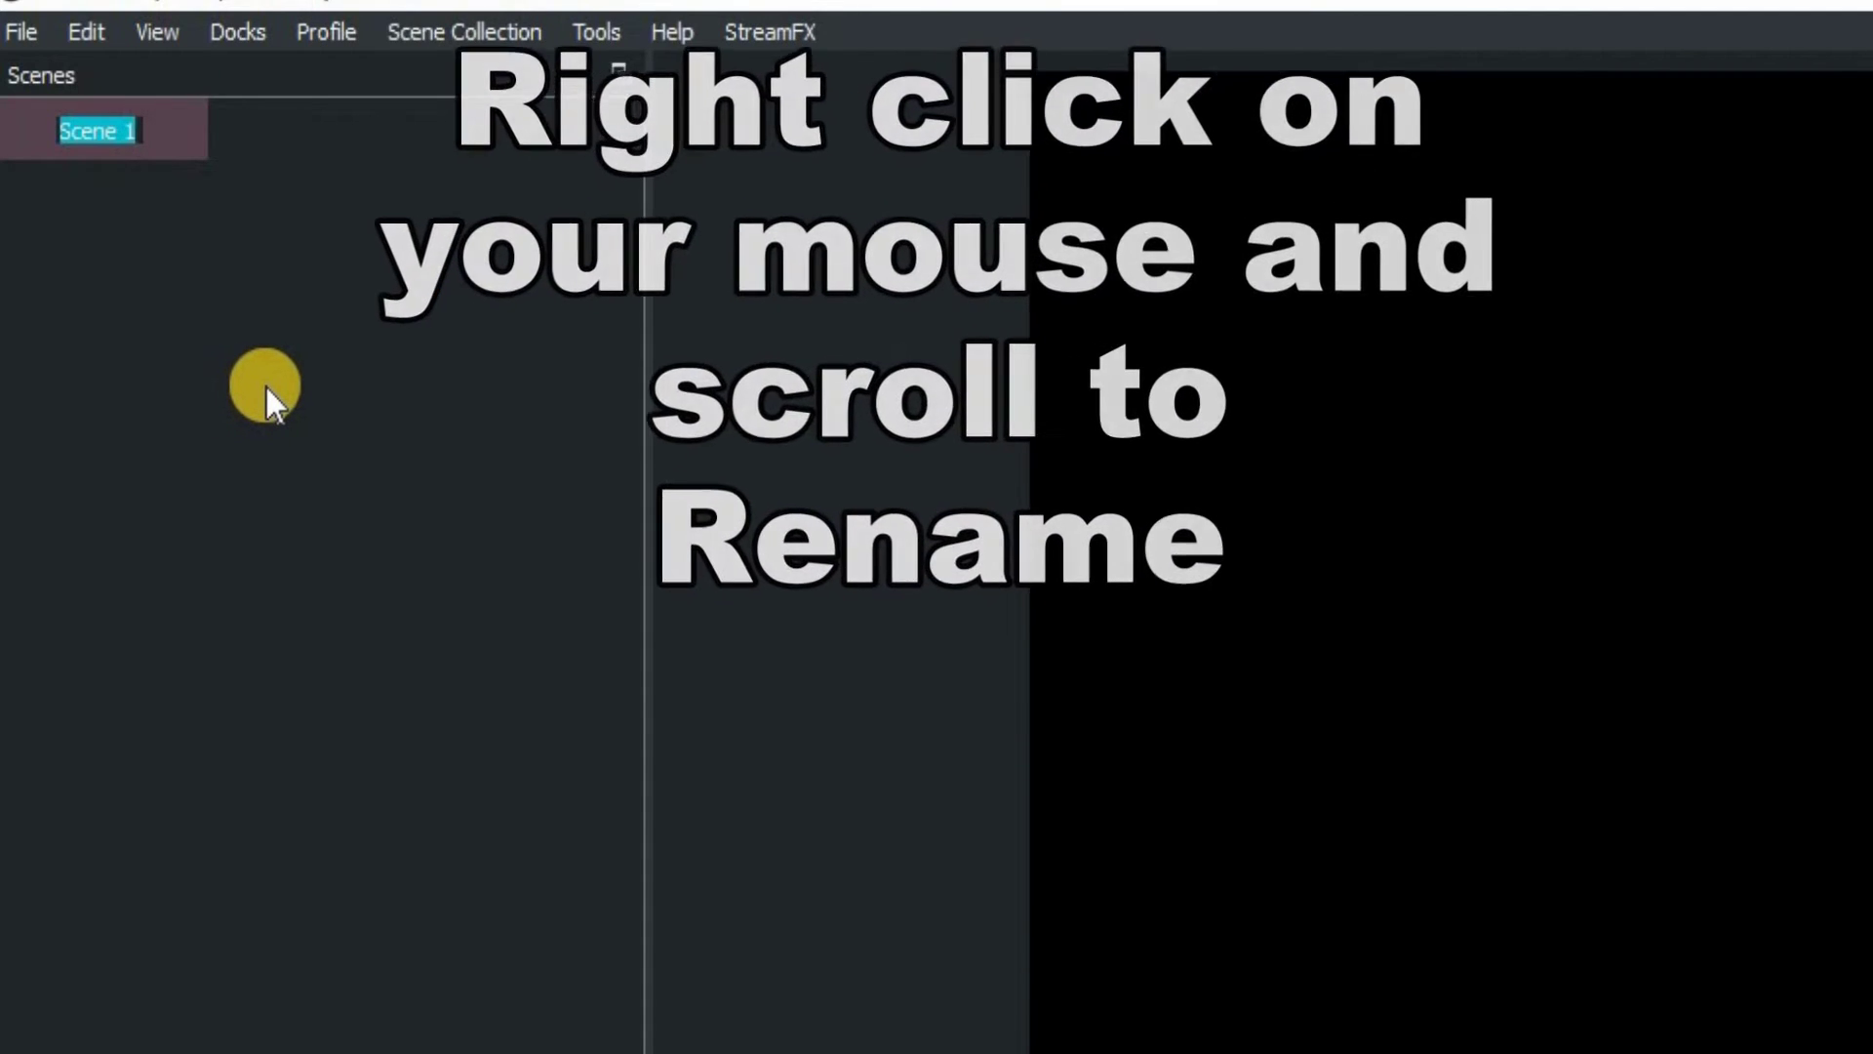
{"action": "type", "text": "Face C"}
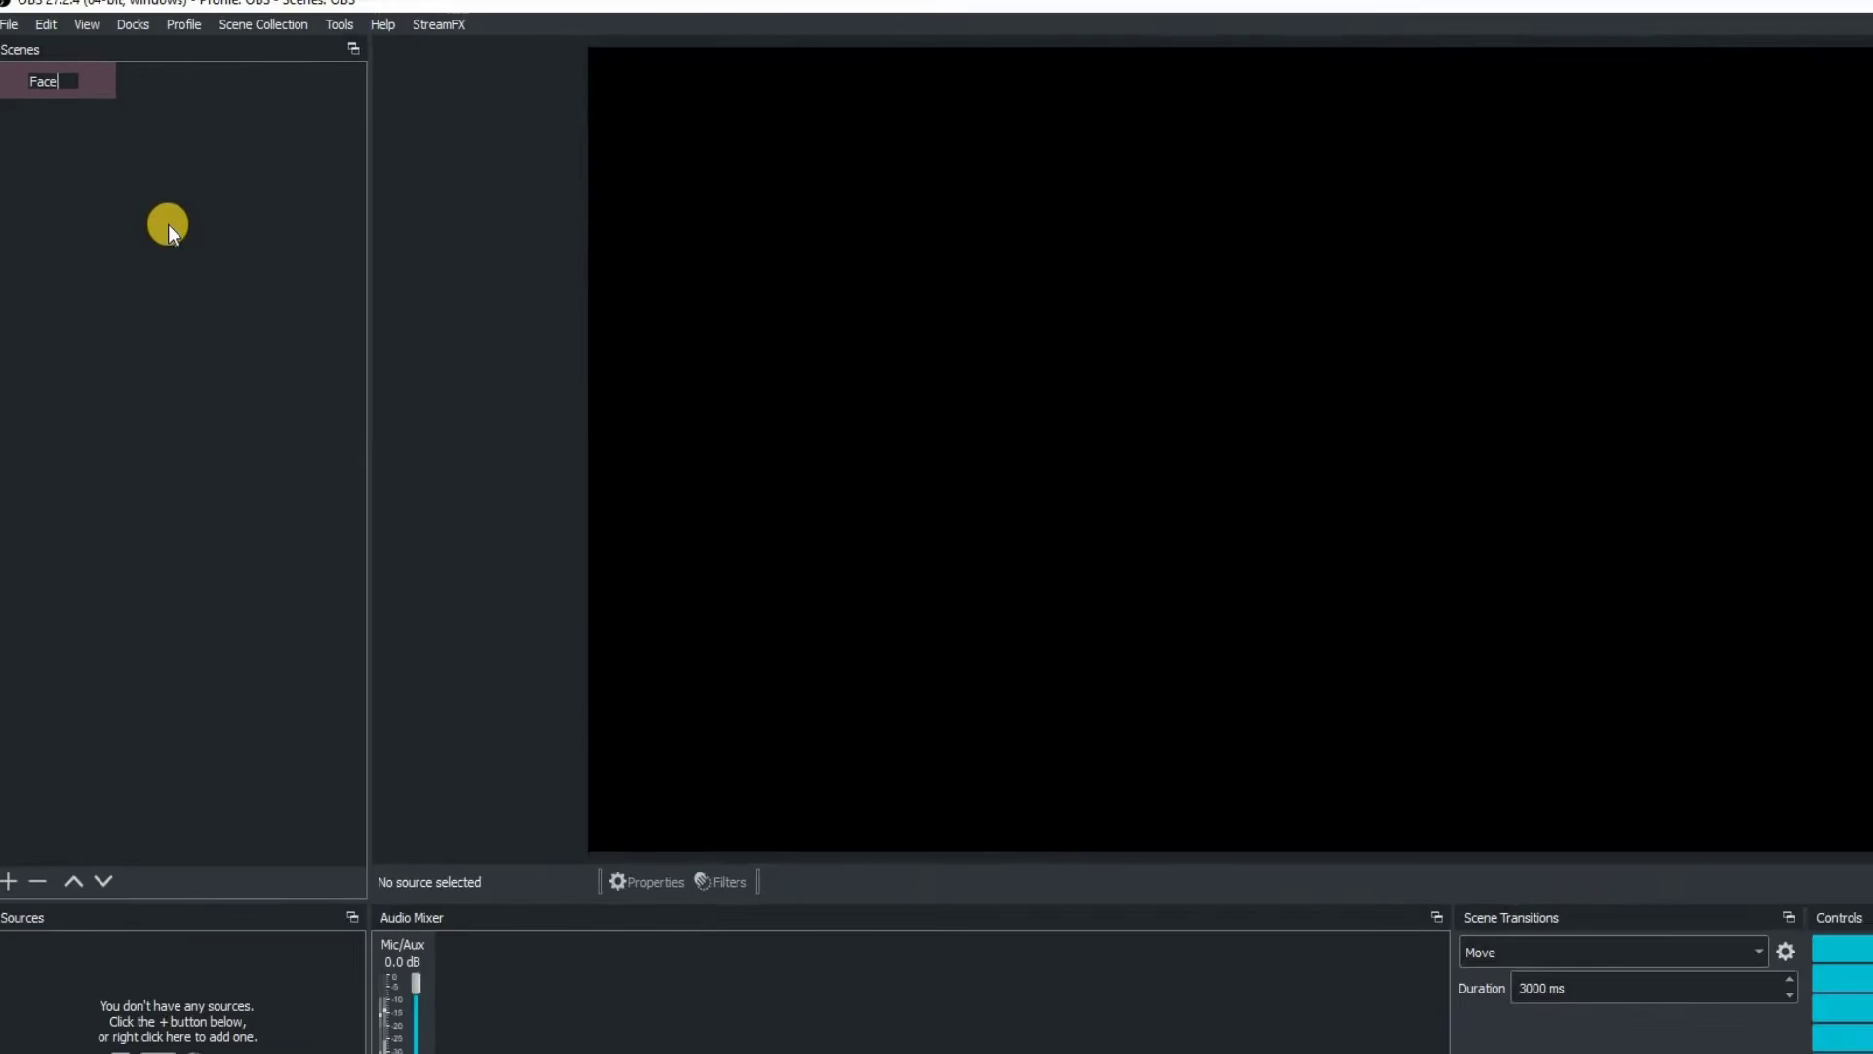
{"action": "type", "text": "amera"}
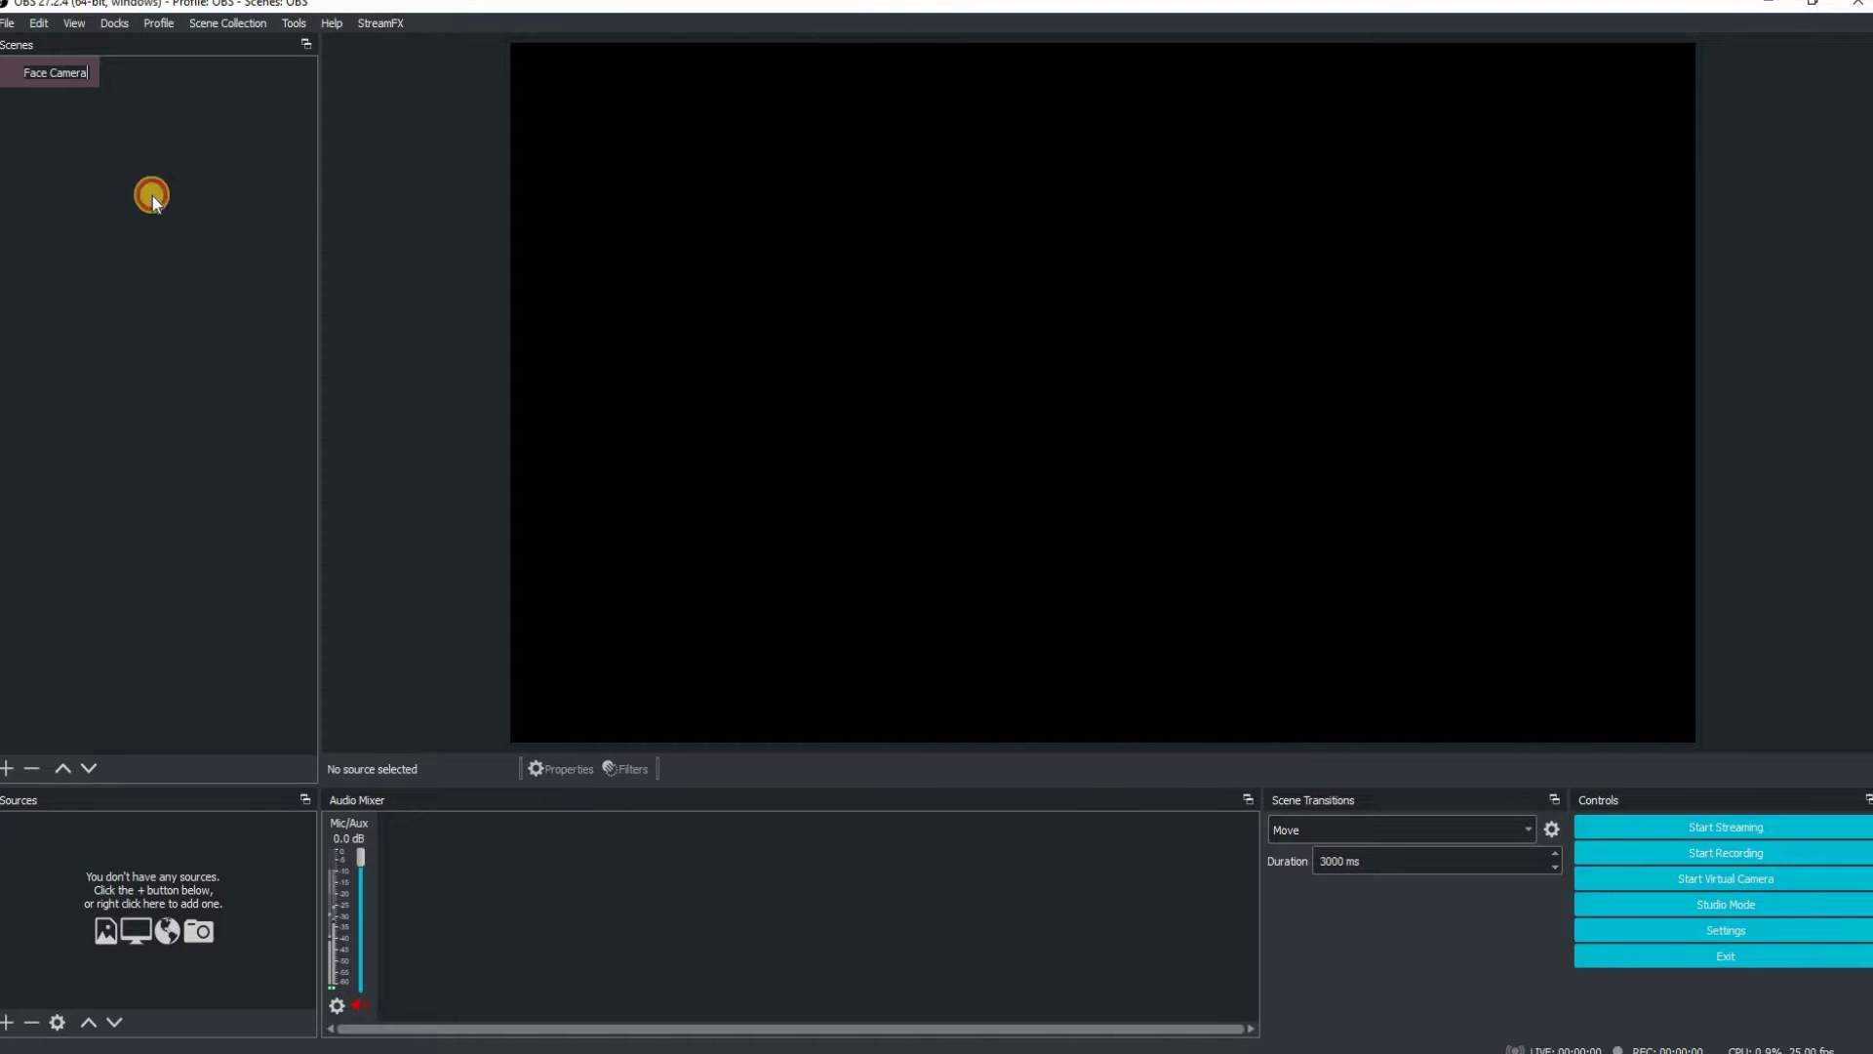
{"action": "key", "text": "Return"}
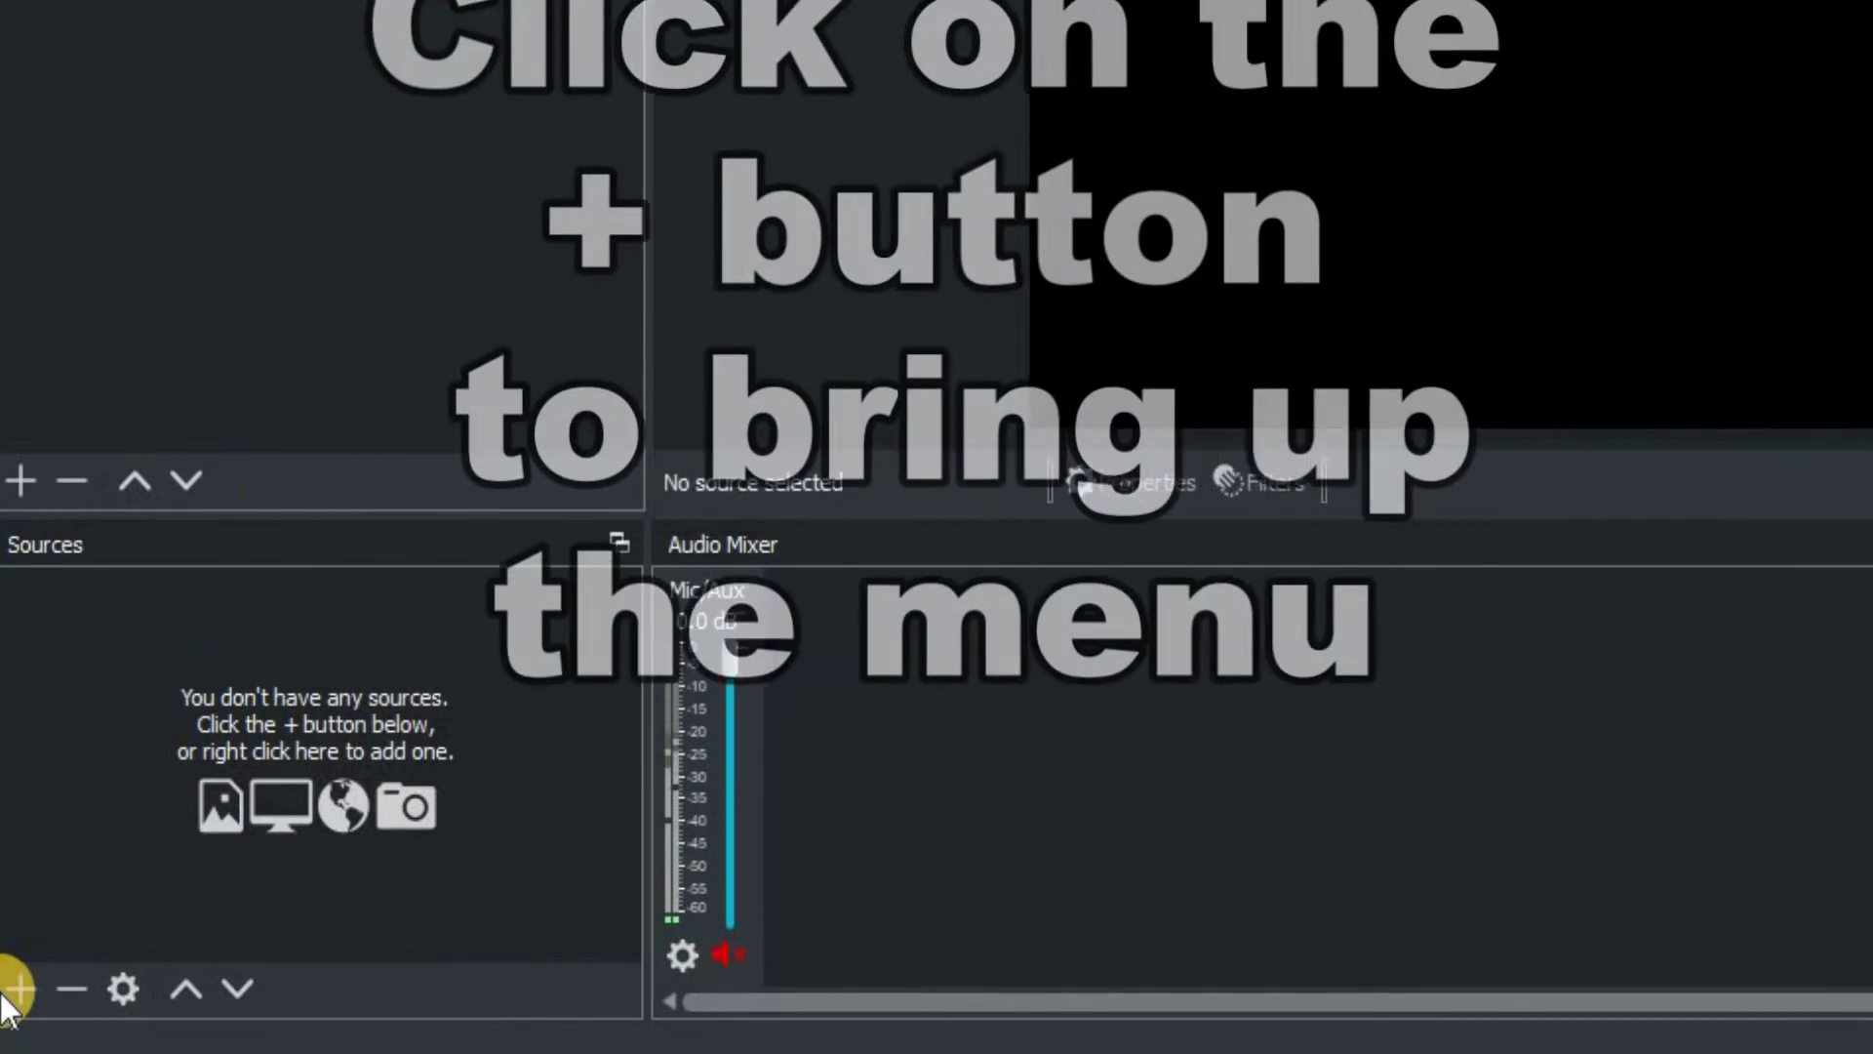
{"action": "left_click", "coordinate": [24, 990]}
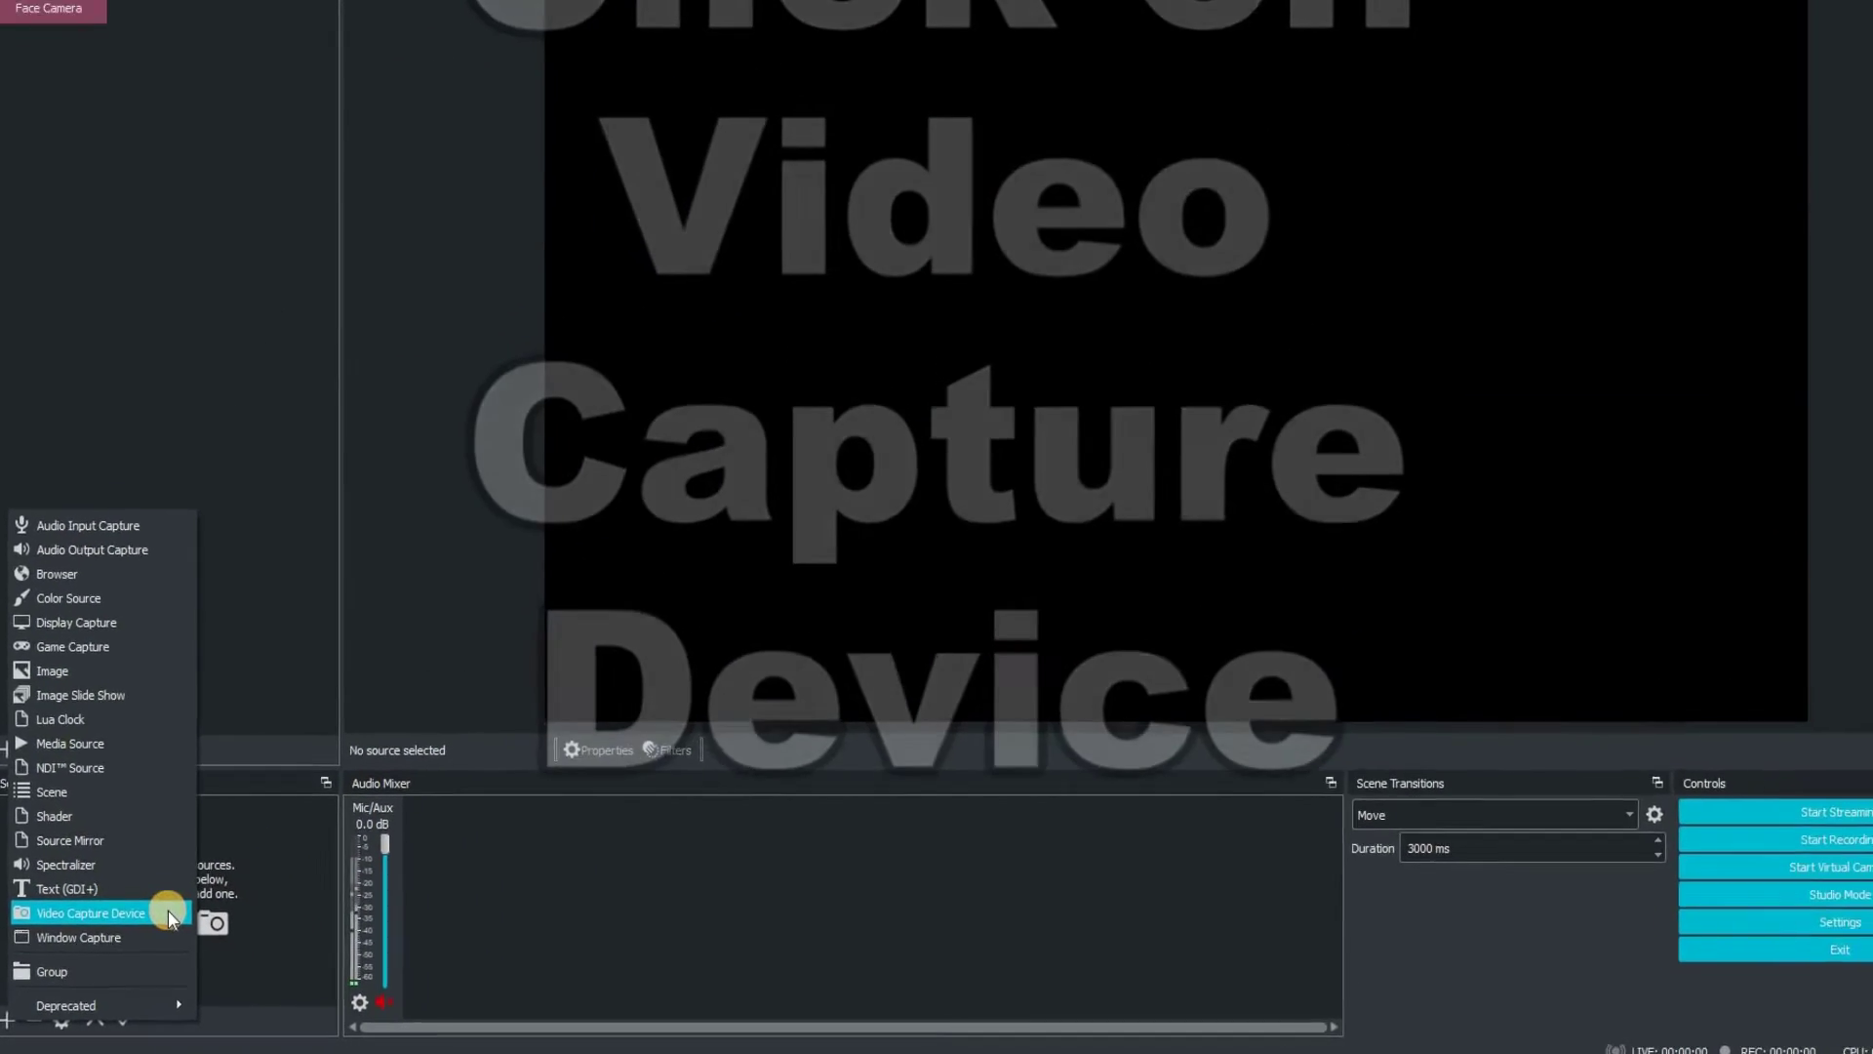
{"action": "left_click", "coordinate": [168, 910]}
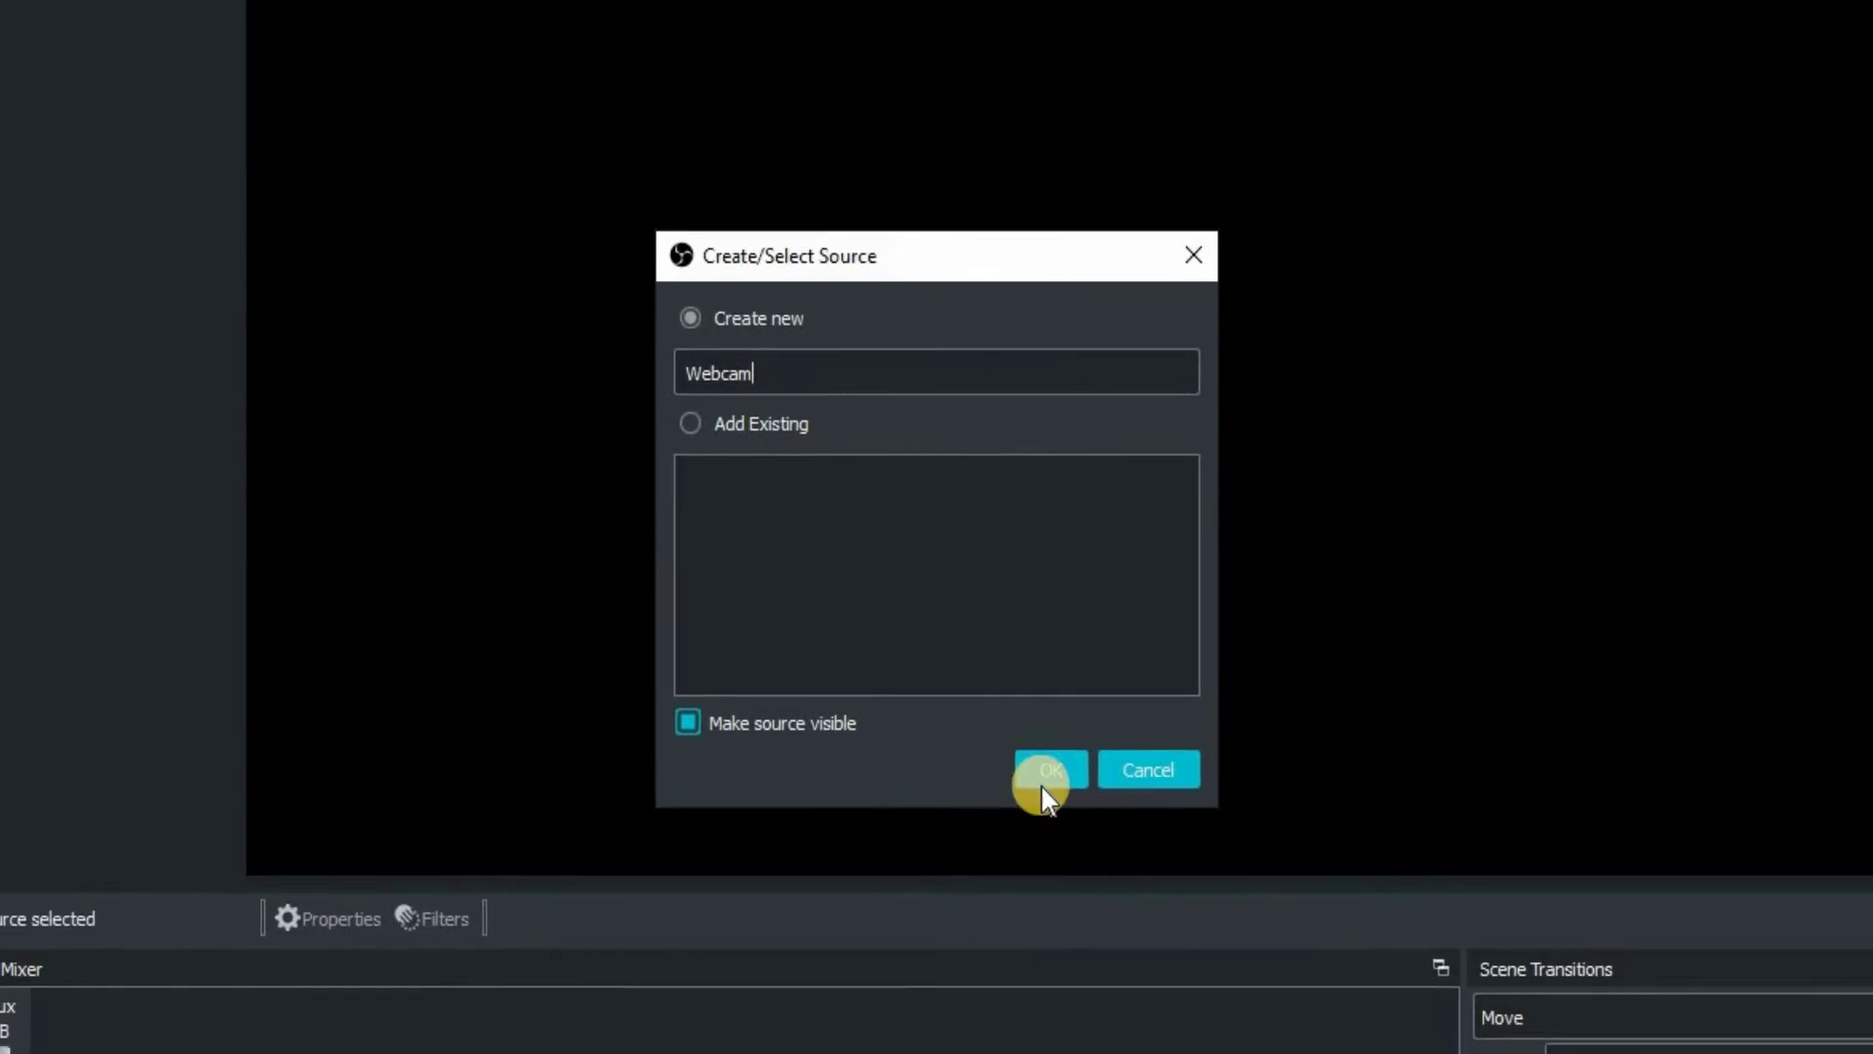
Step: Create the Webcam source with USB Live camera as its capture device, and open its video configuration
{"action": "left_click", "coordinate": [1052, 776]}
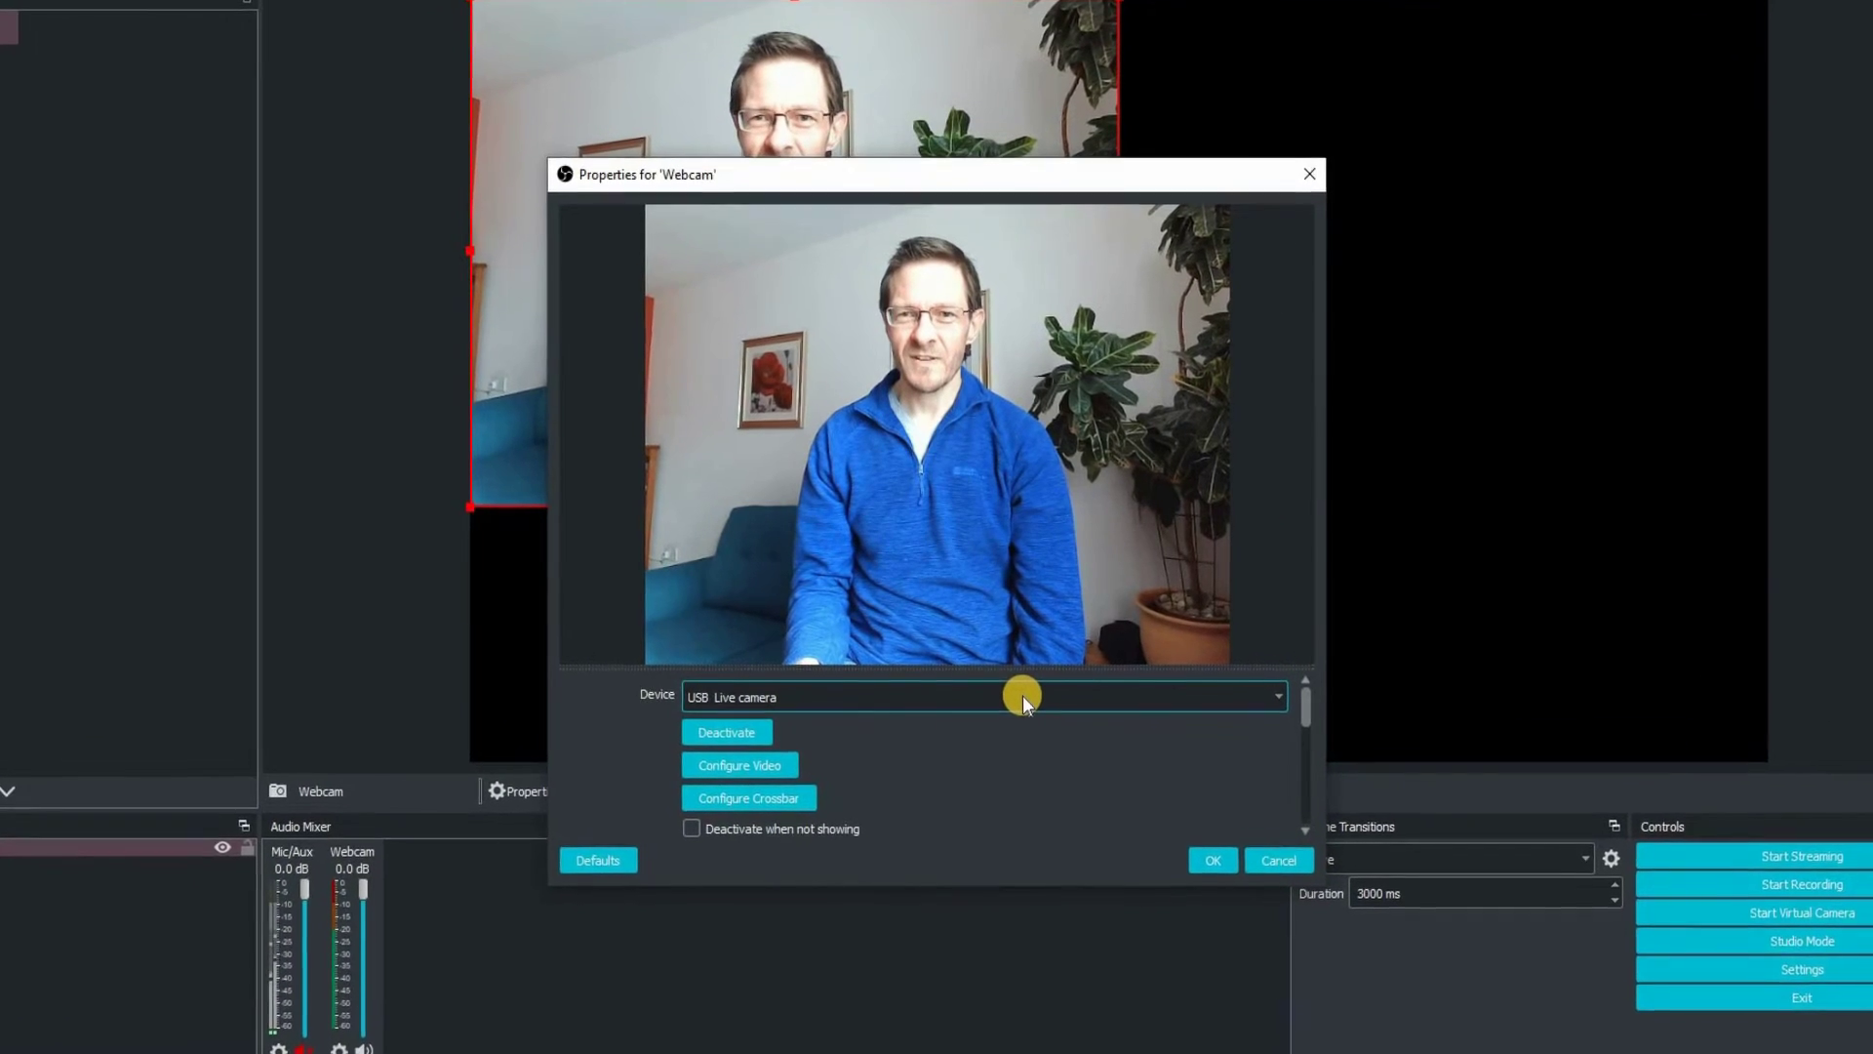
{"action": "left_click", "coordinate": [1025, 701]}
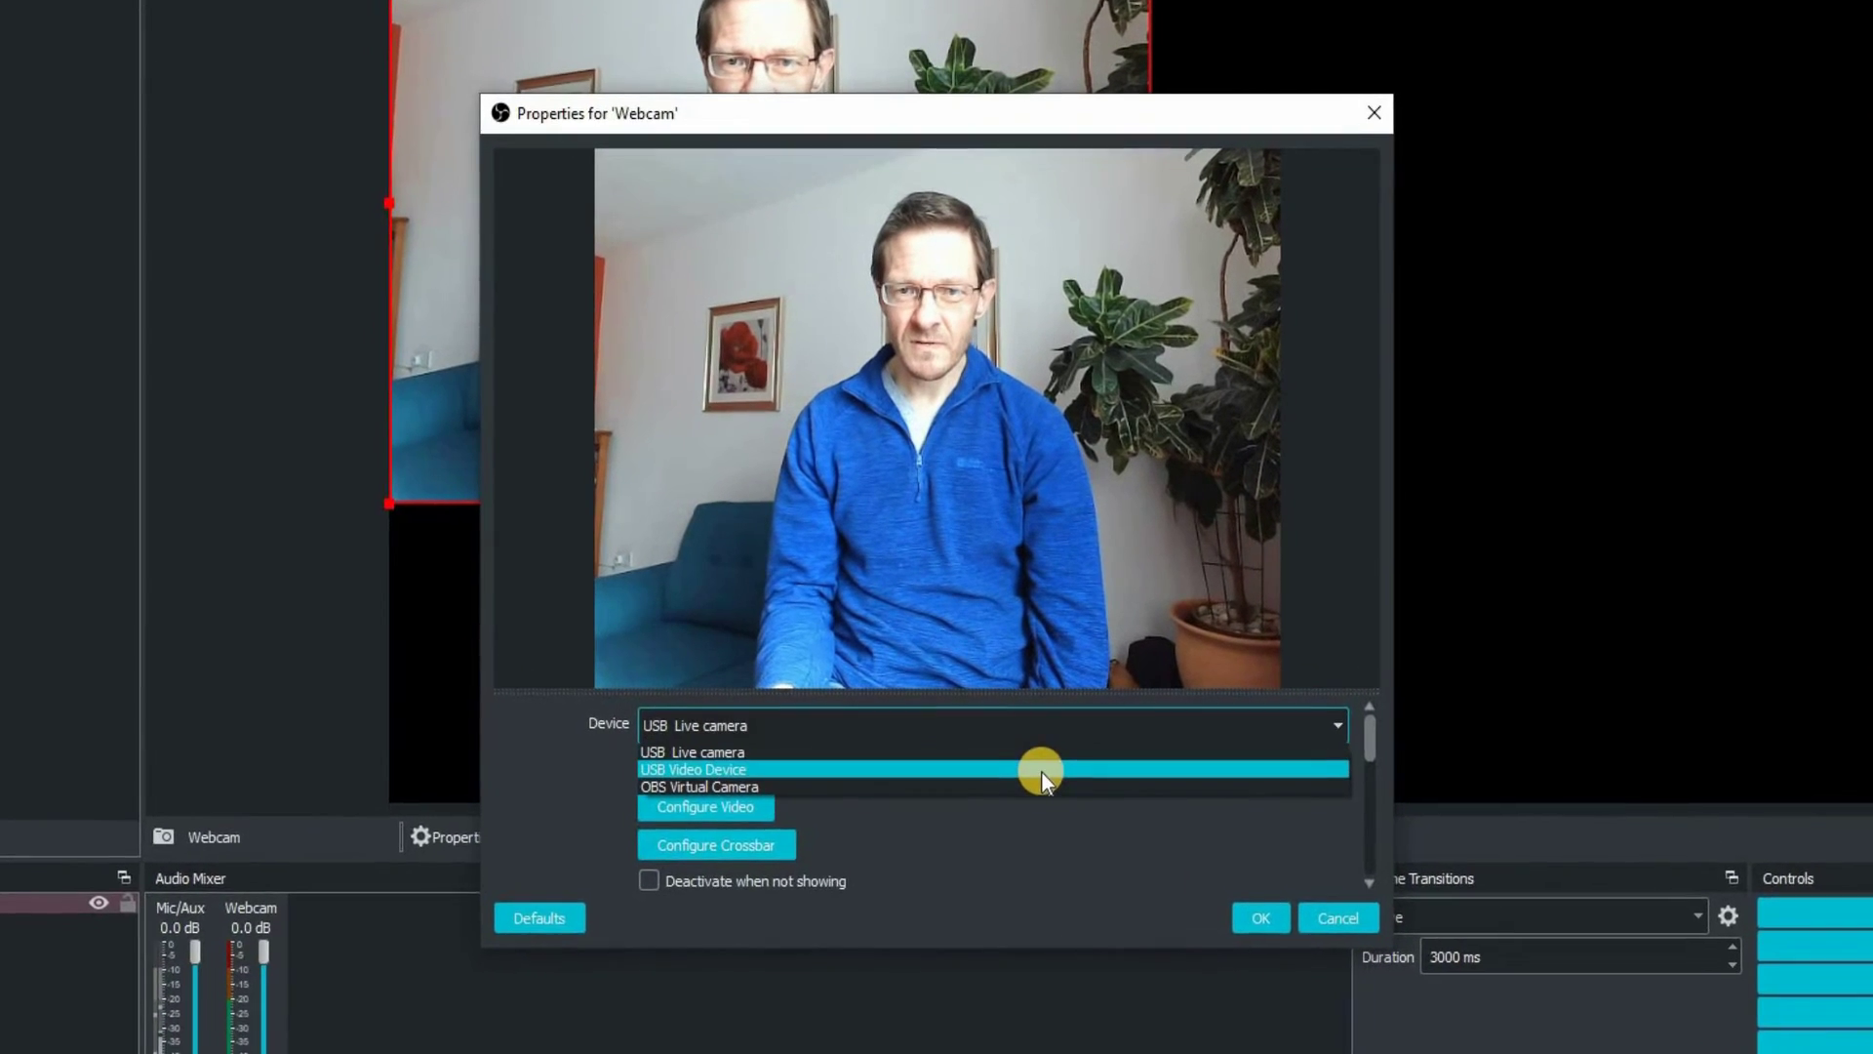
{"action": "left_click", "coordinate": [1040, 771]}
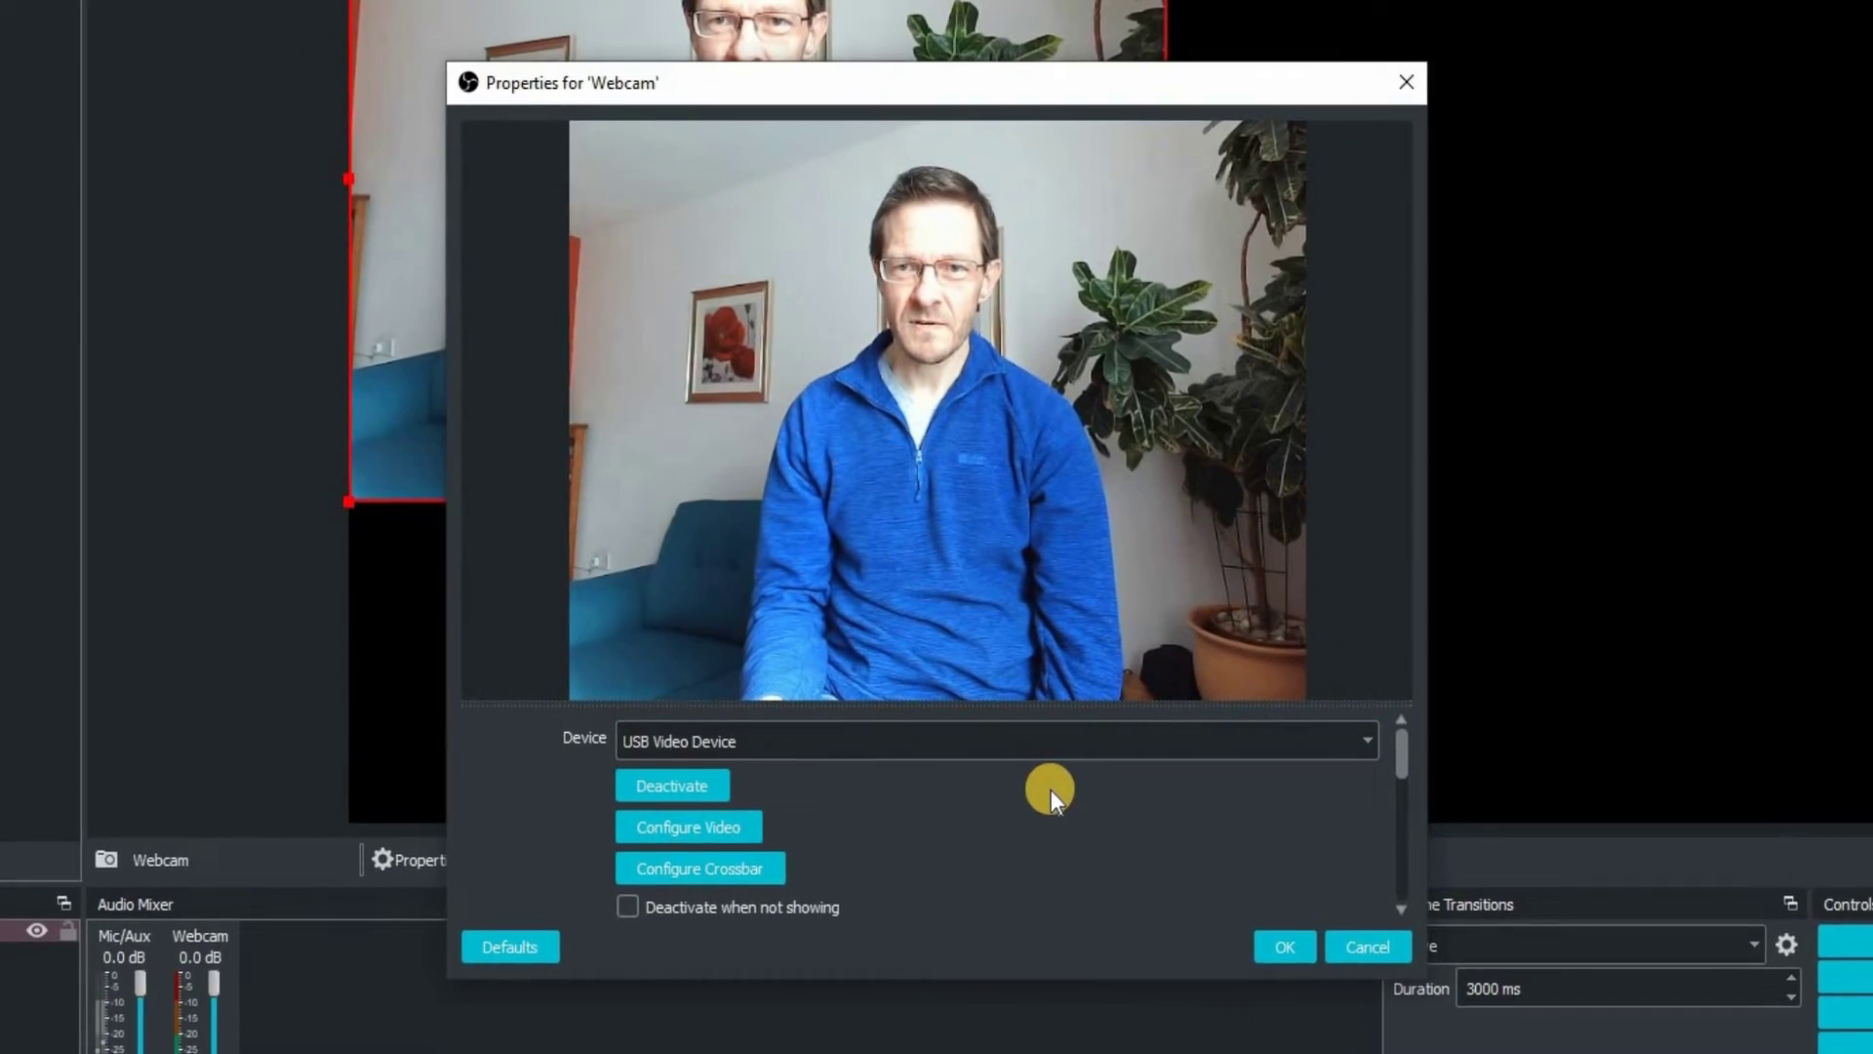
{"action": "left_click", "coordinate": [1050, 750]}
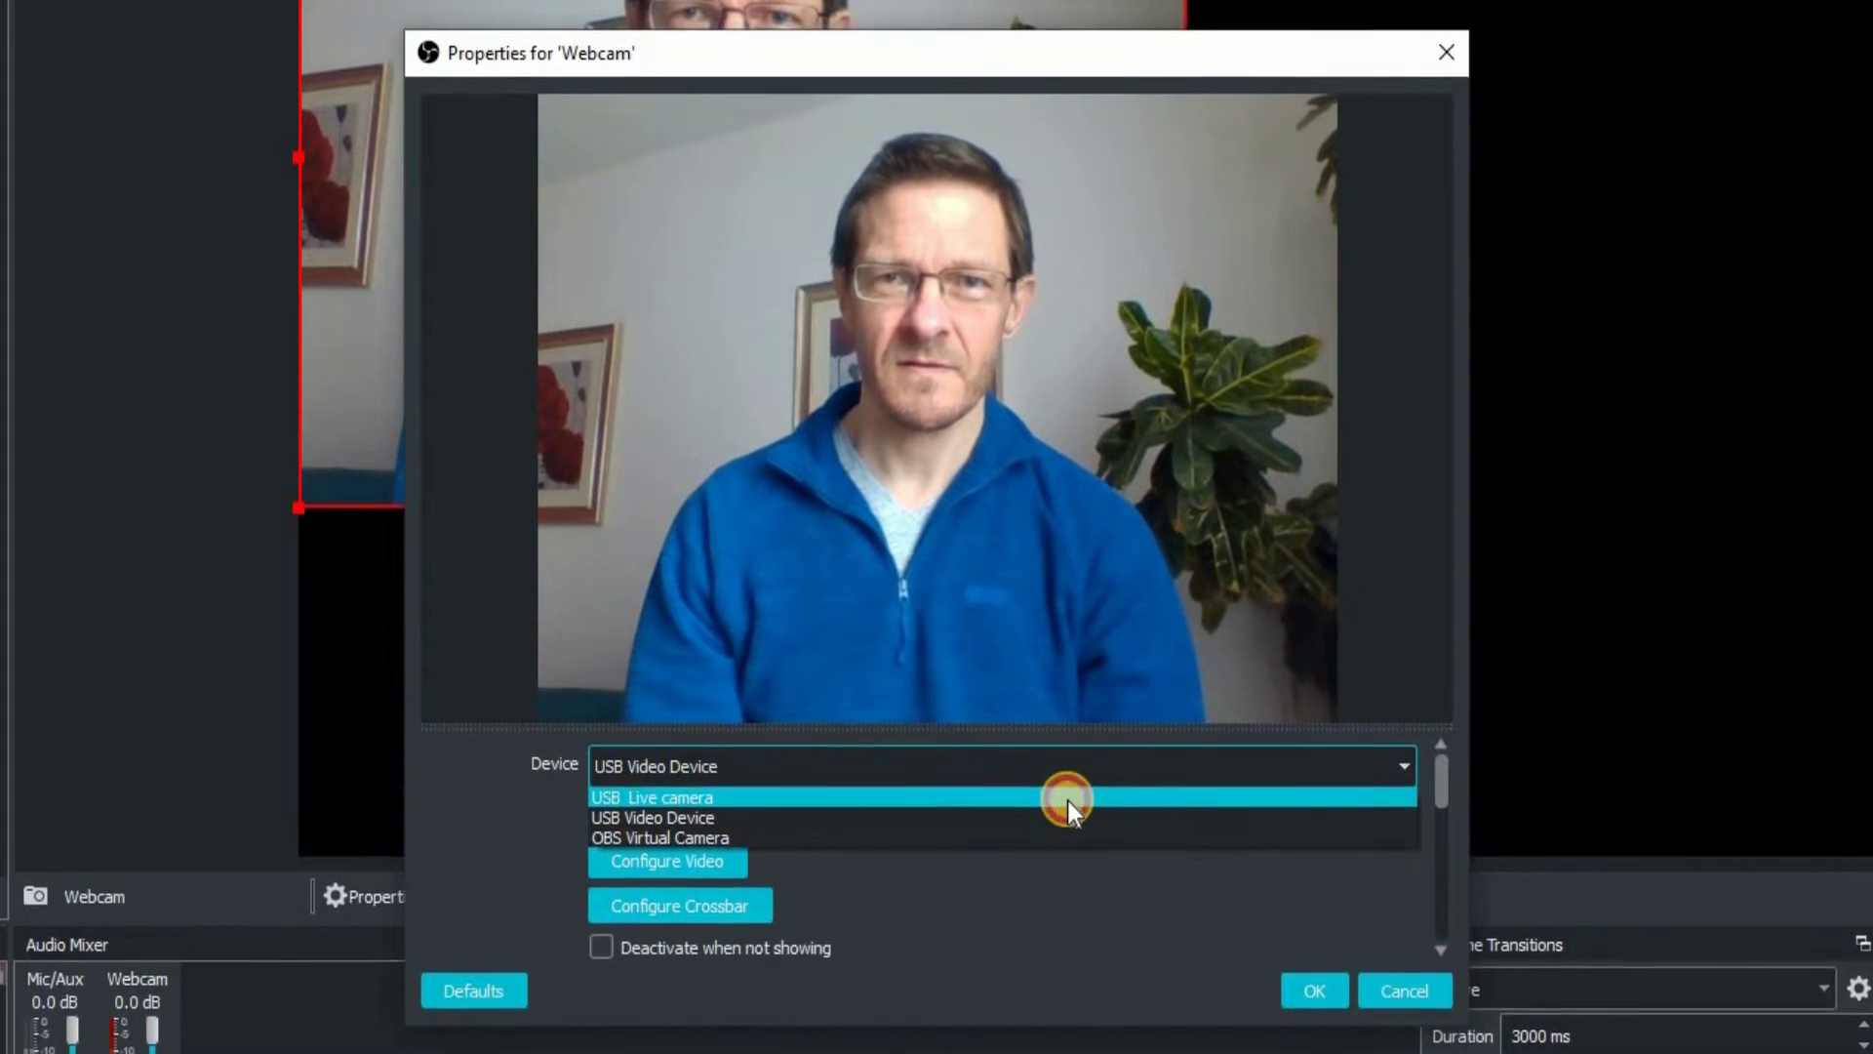
{"action": "left_click", "coordinate": [1066, 801]}
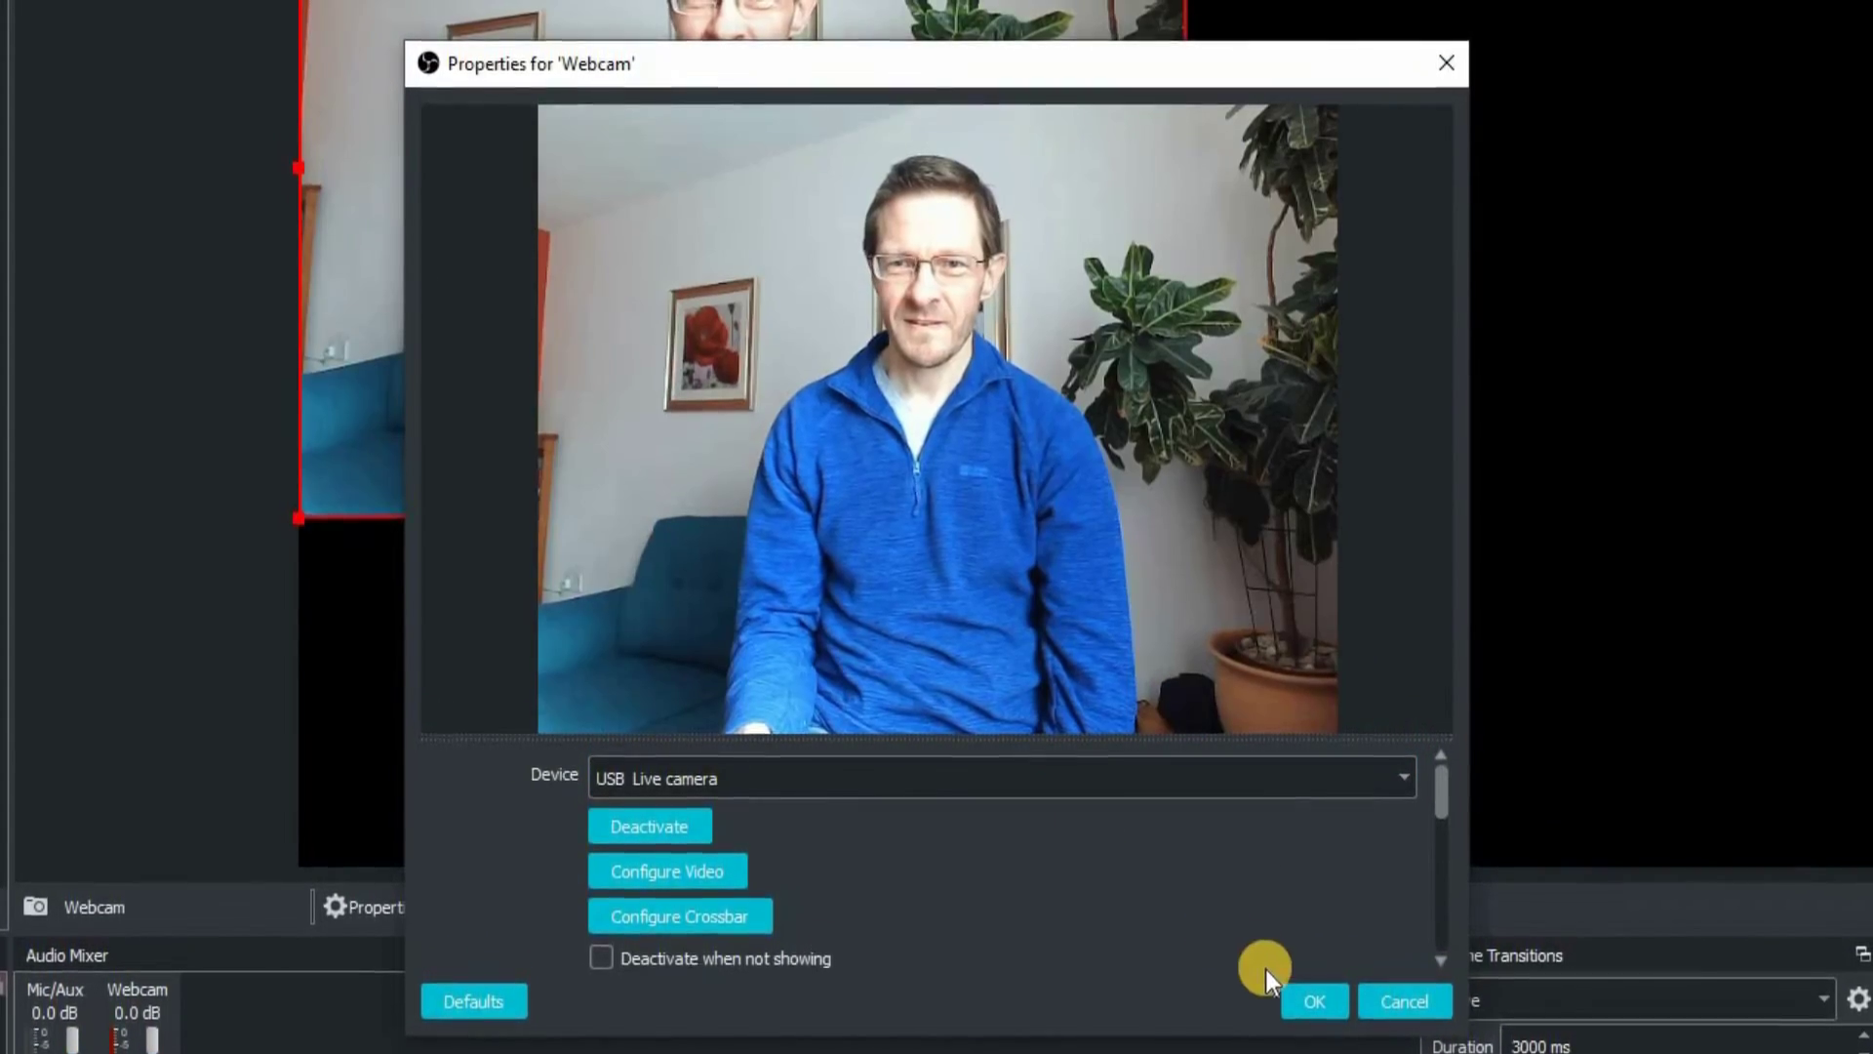
{"action": "left_click", "coordinate": [703, 873]}
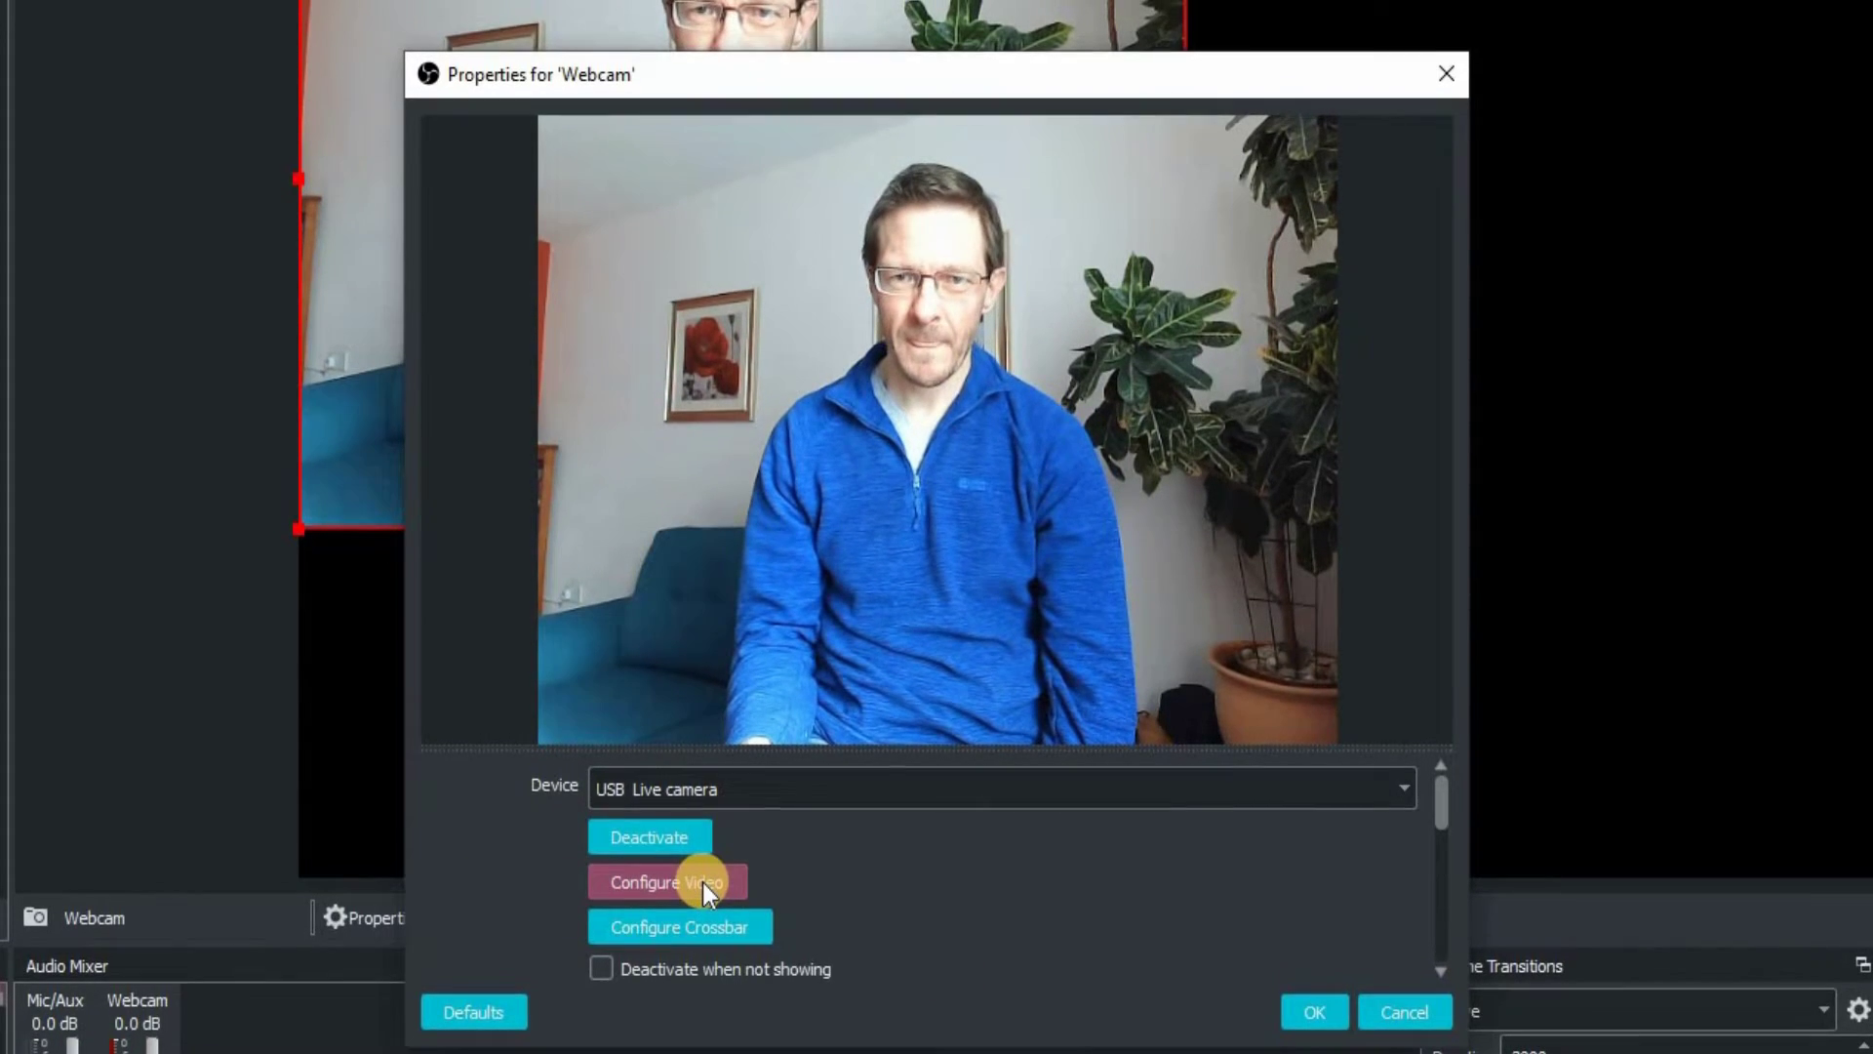
Step: Adjust the camera's brightness, contrast and saturation, then apply and confirm the image settings
{"action": "left_click", "coordinate": [703, 883]}
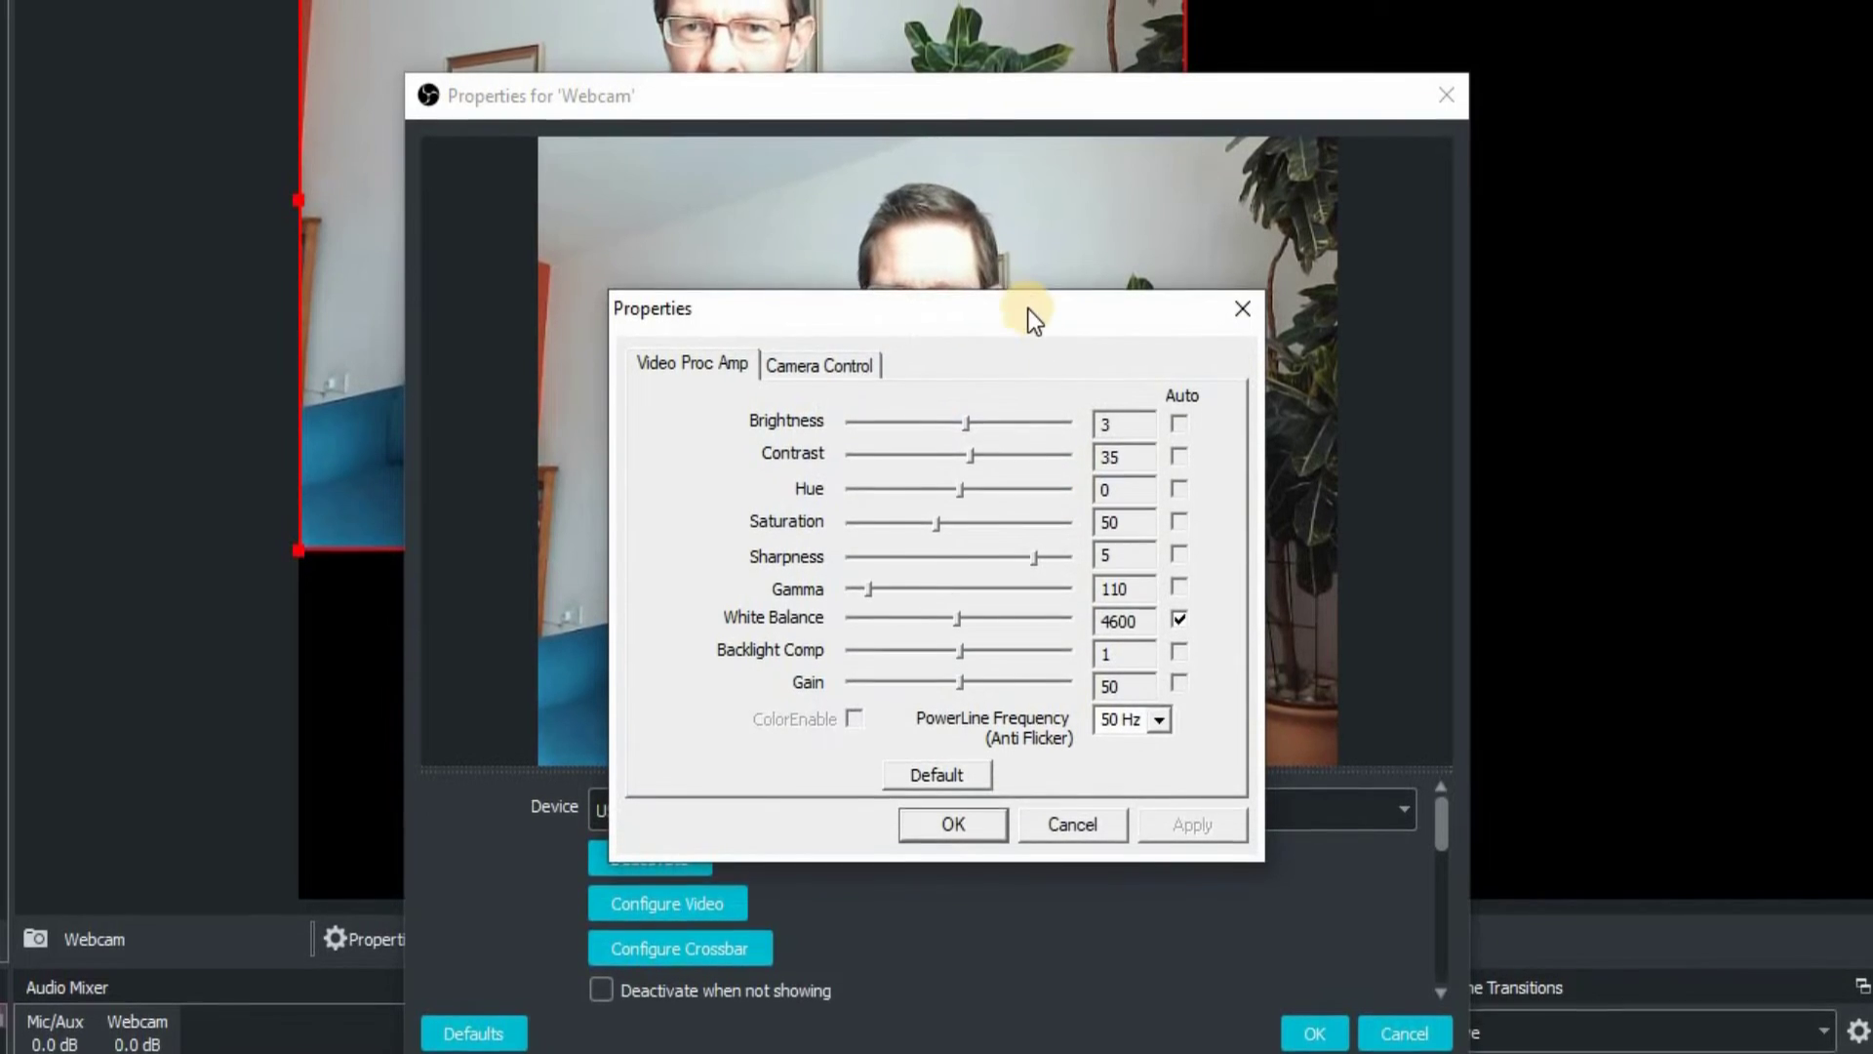
{"action": "left_click_drag", "start_coordinate": [1029, 310], "coordinate": [1814, 217]}
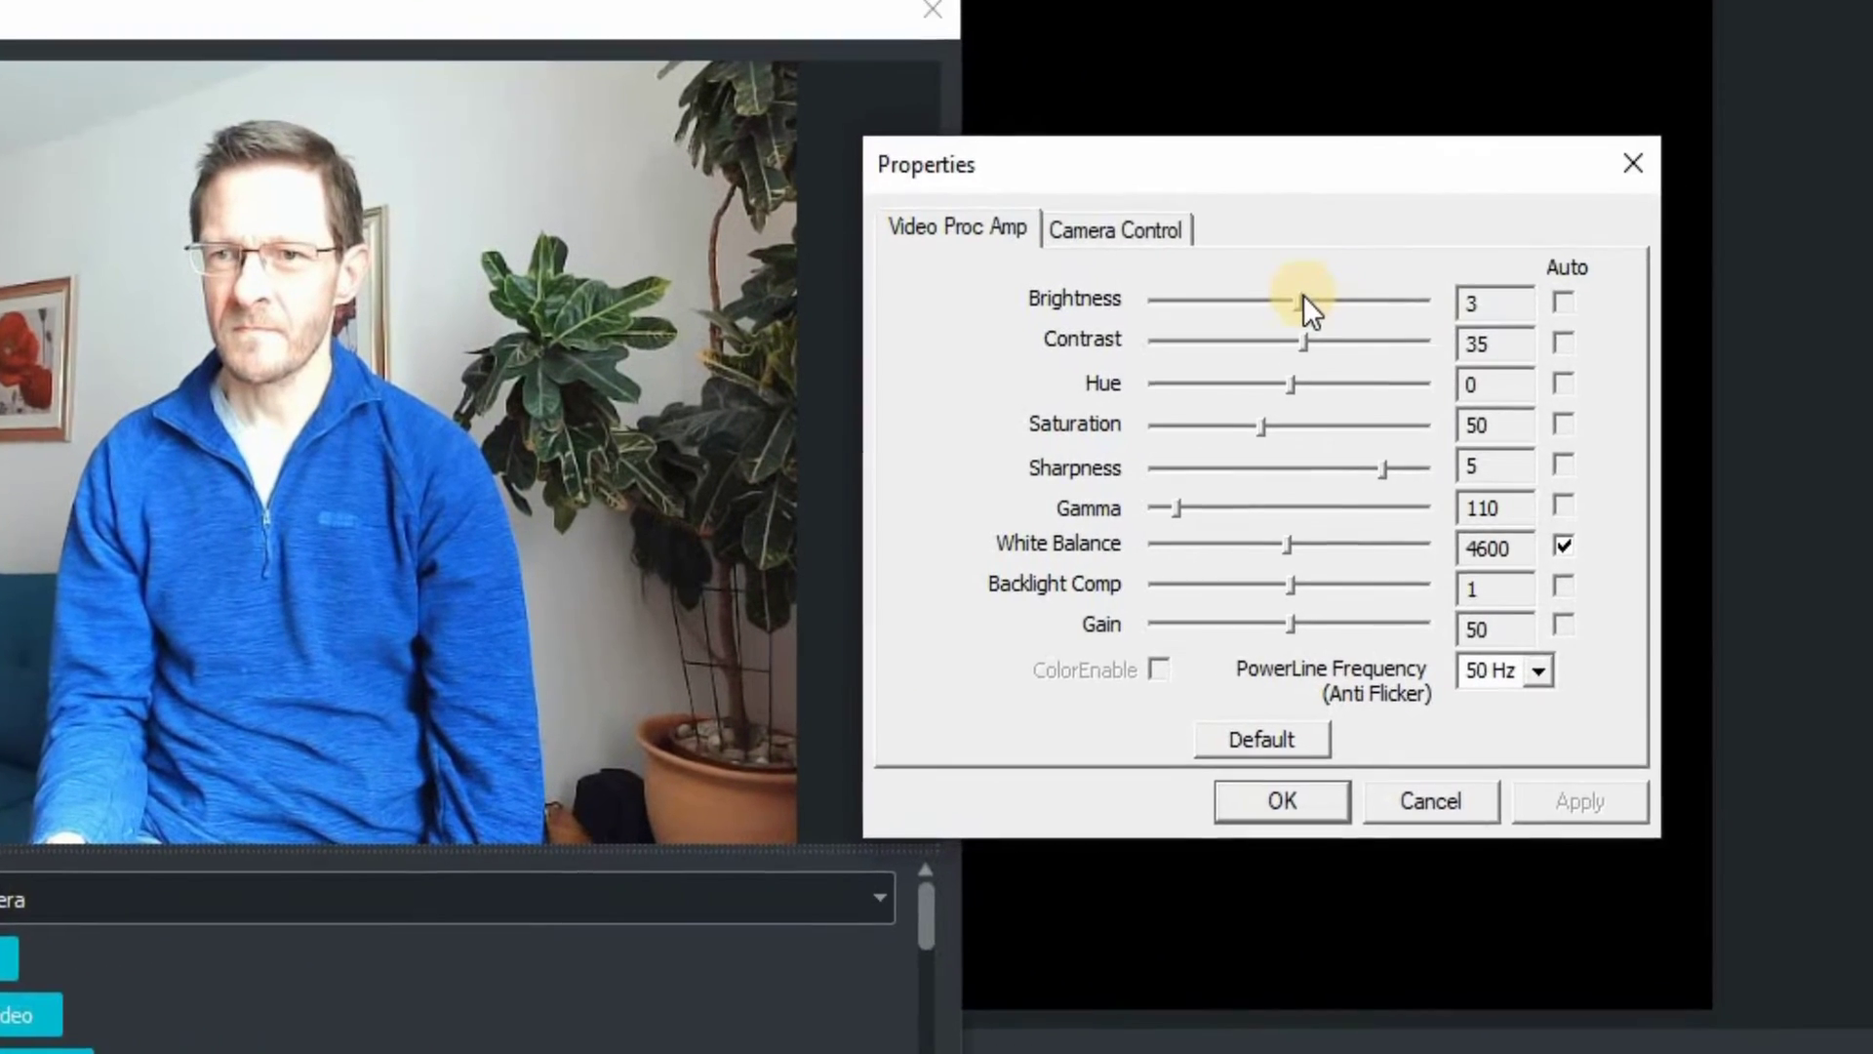
{"action": "left_click_drag", "start_coordinate": [1303, 298], "coordinate": [1418, 299]}
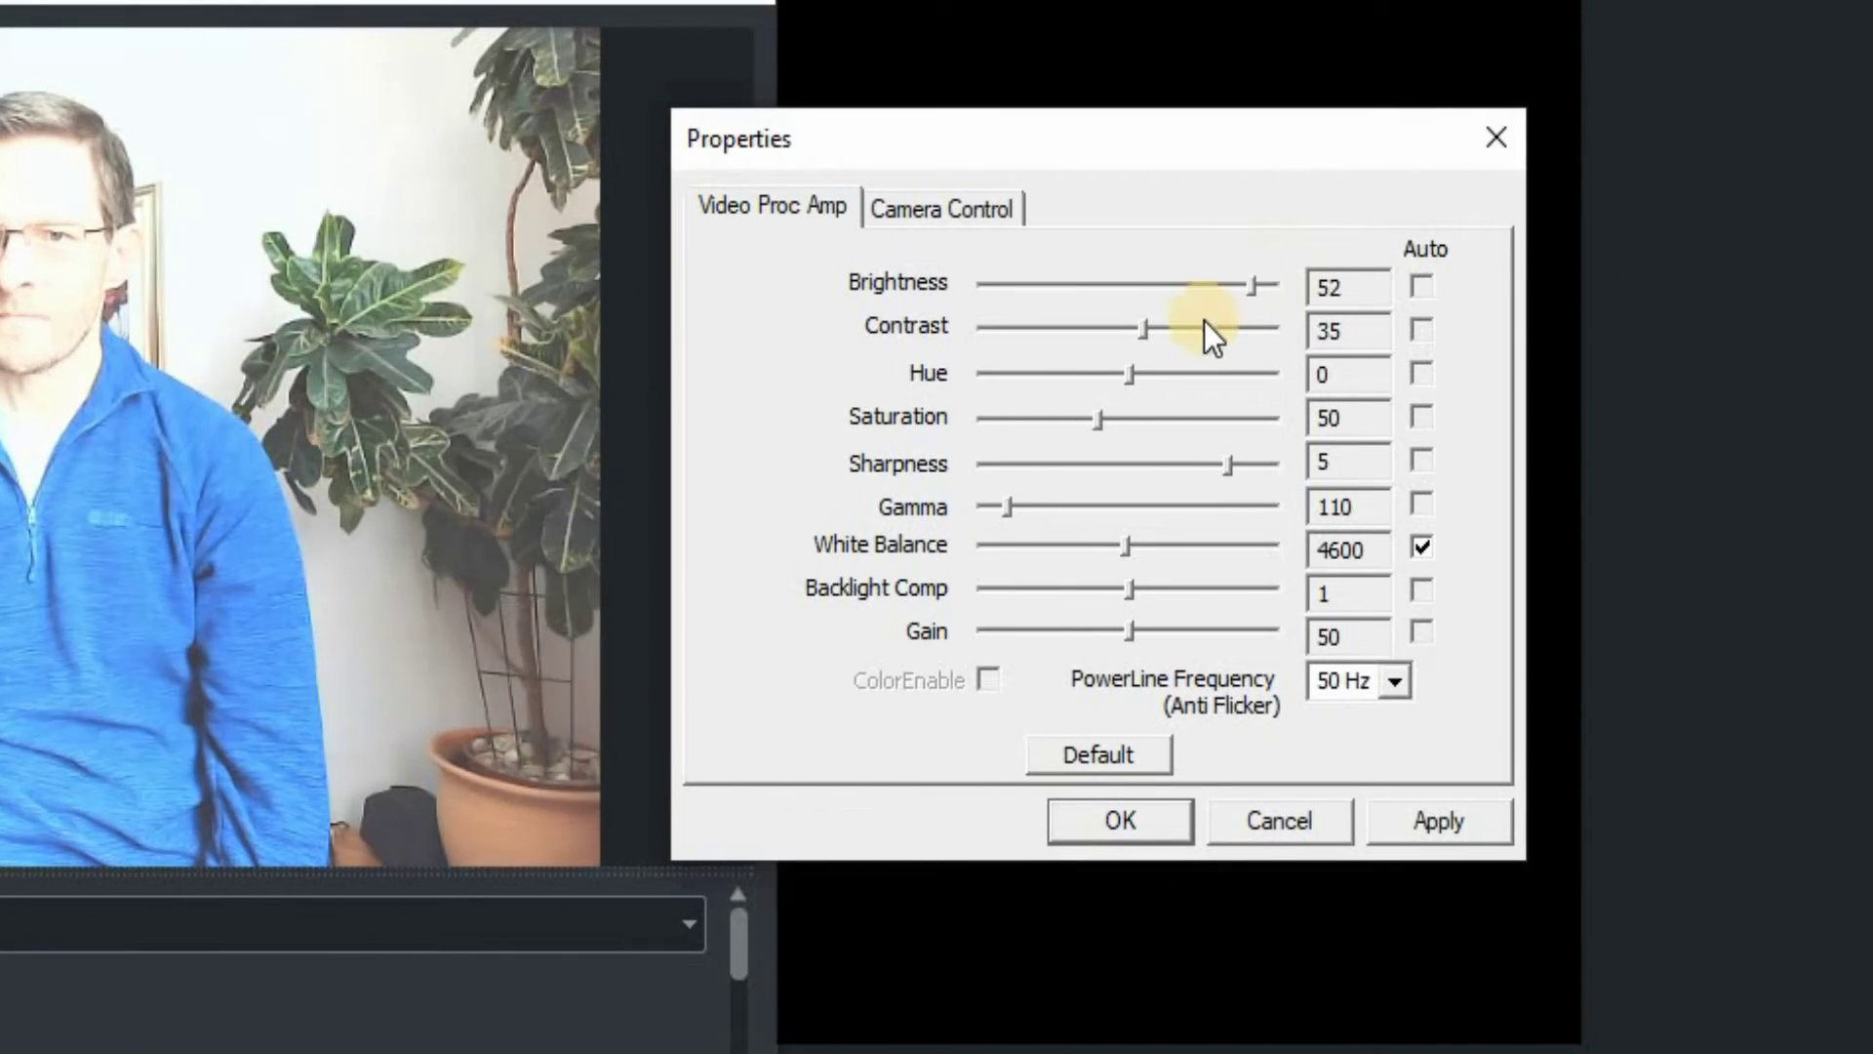
{"action": "left_click_drag", "start_coordinate": [1143, 324], "coordinate": [1295, 329]}
{"action": "left_click_drag", "start_coordinate": [983, 355], "coordinate": [1288, 368]}
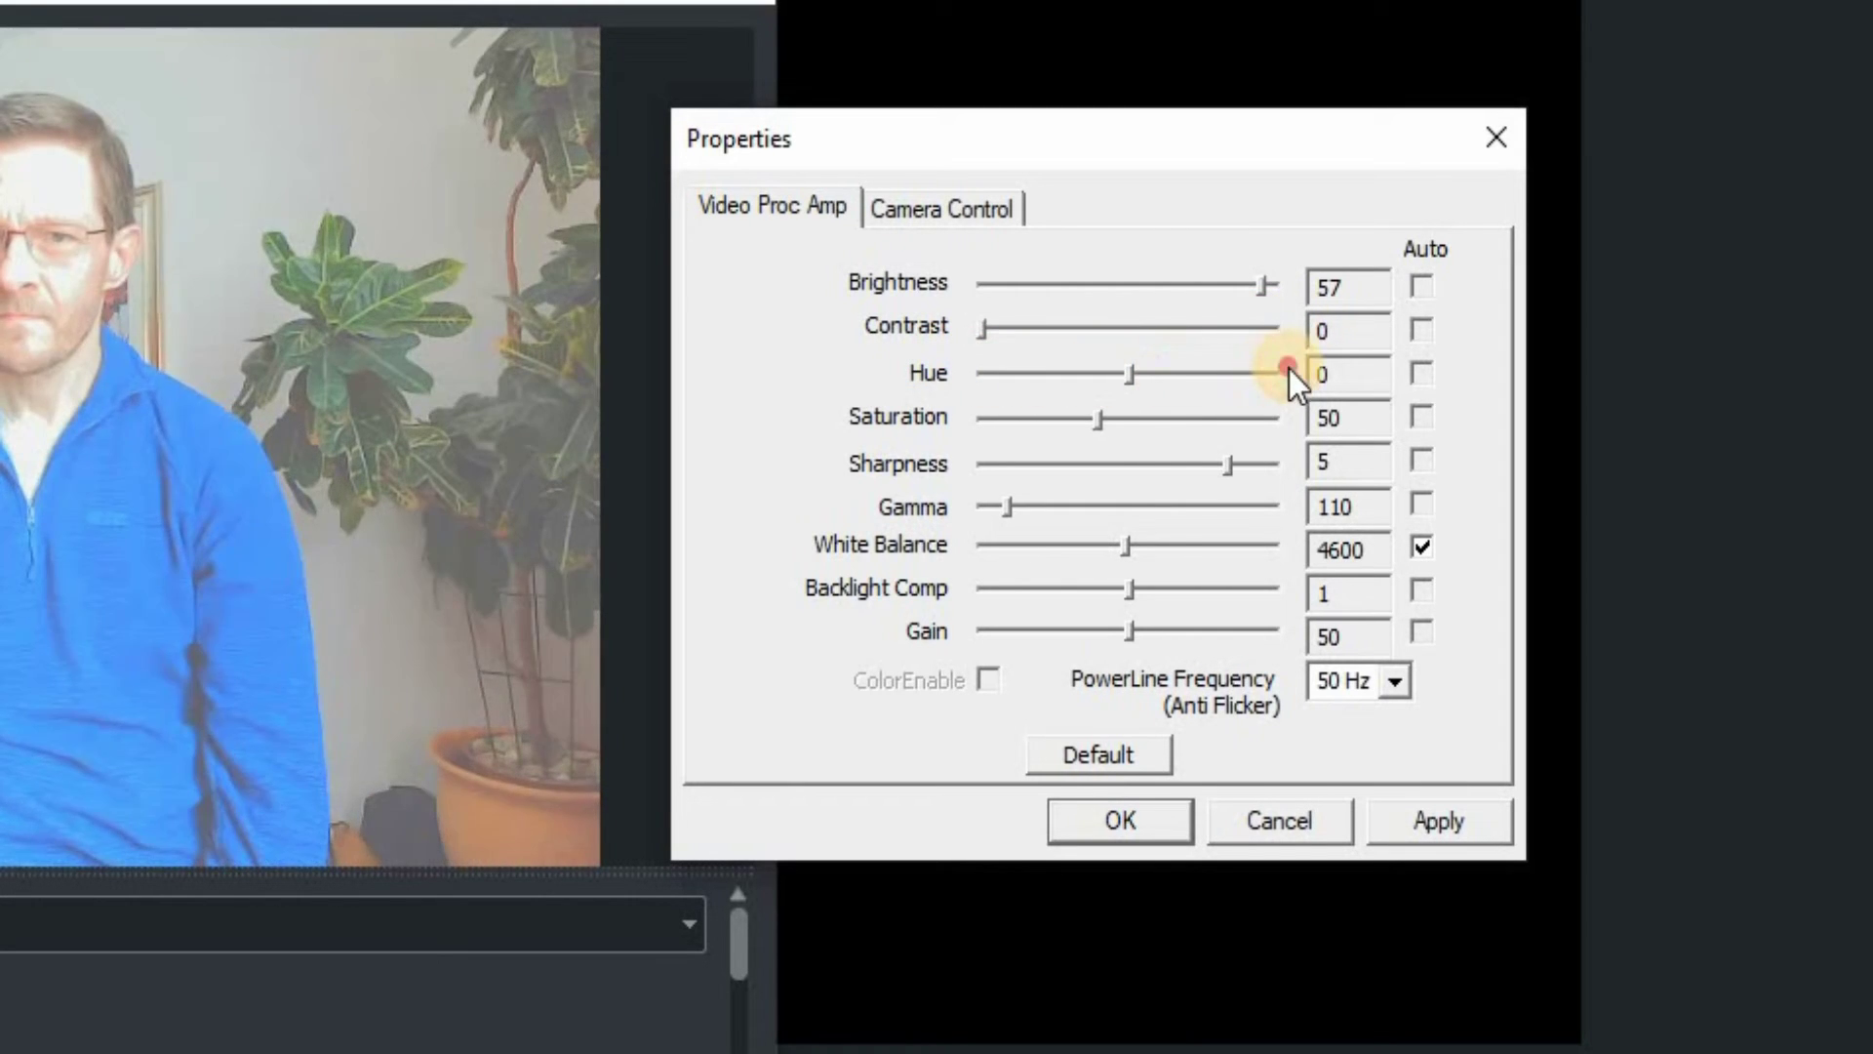
{"action": "left_click_drag", "start_coordinate": [1101, 421], "coordinate": [1243, 423]}
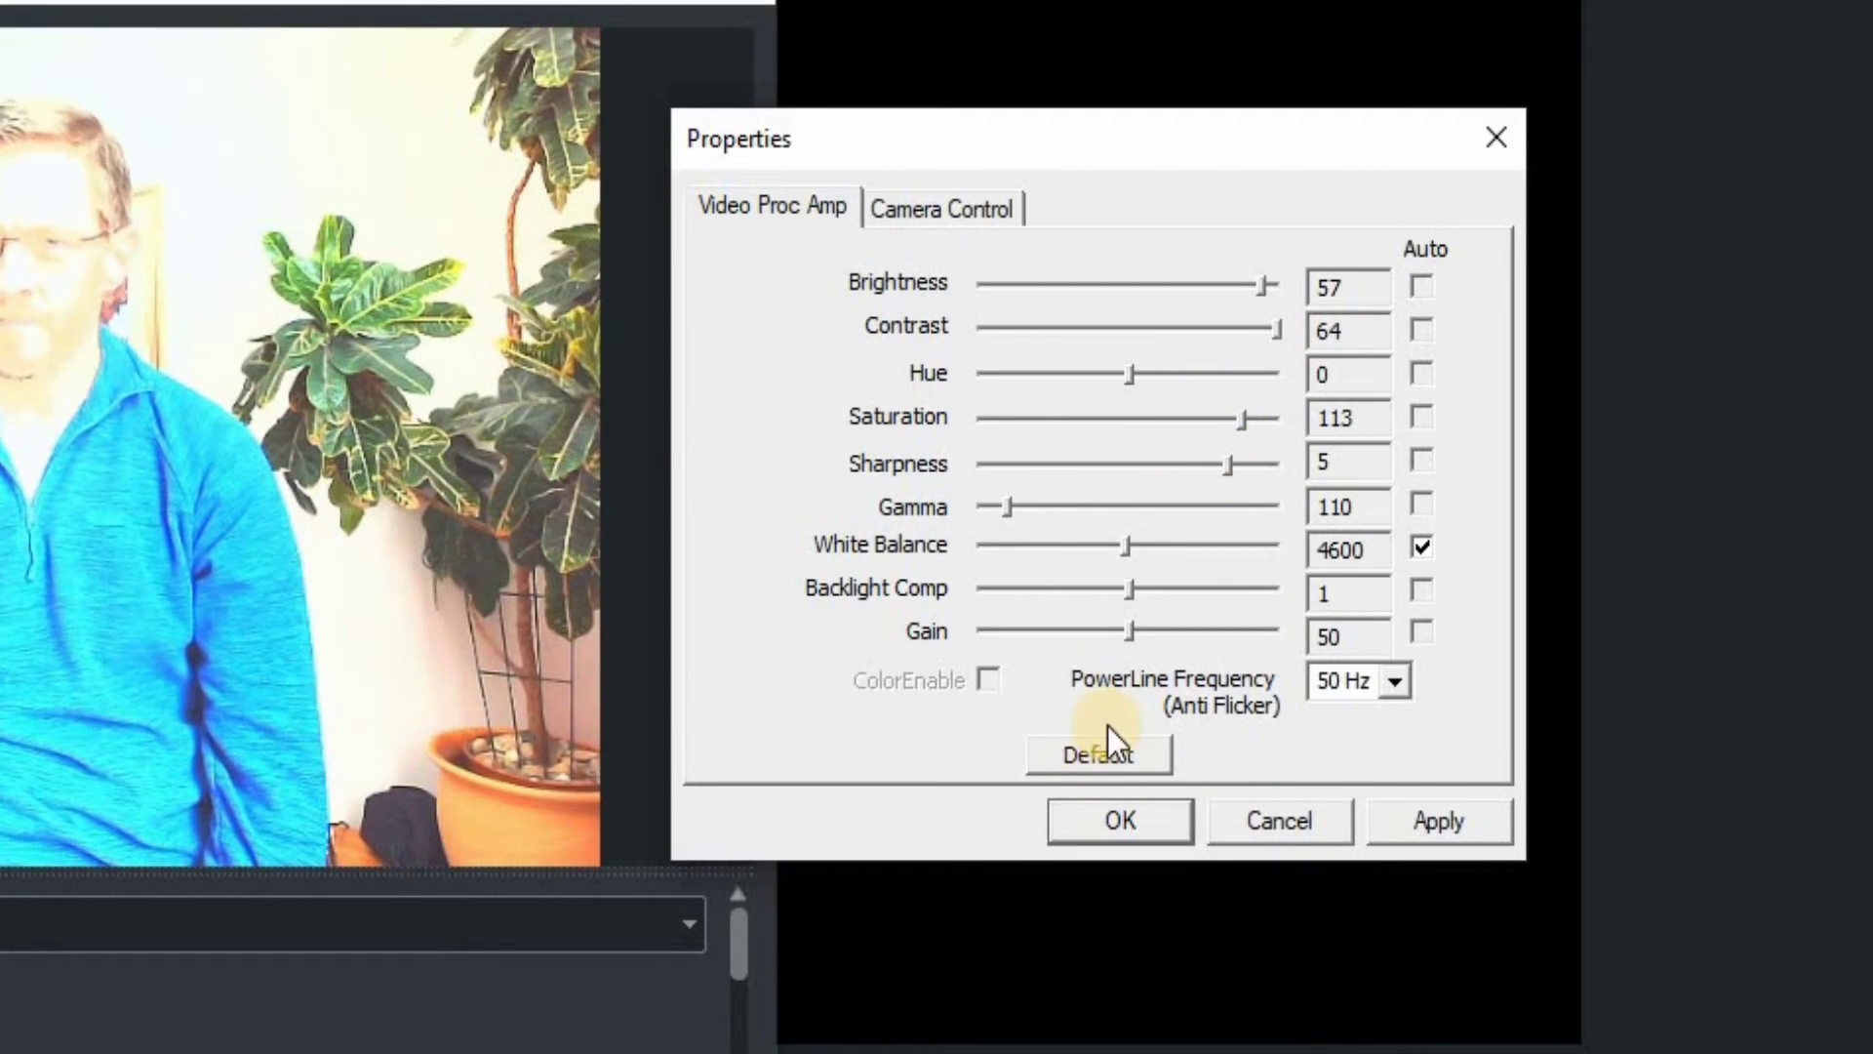
{"action": "left_click", "coordinate": [1129, 754]}
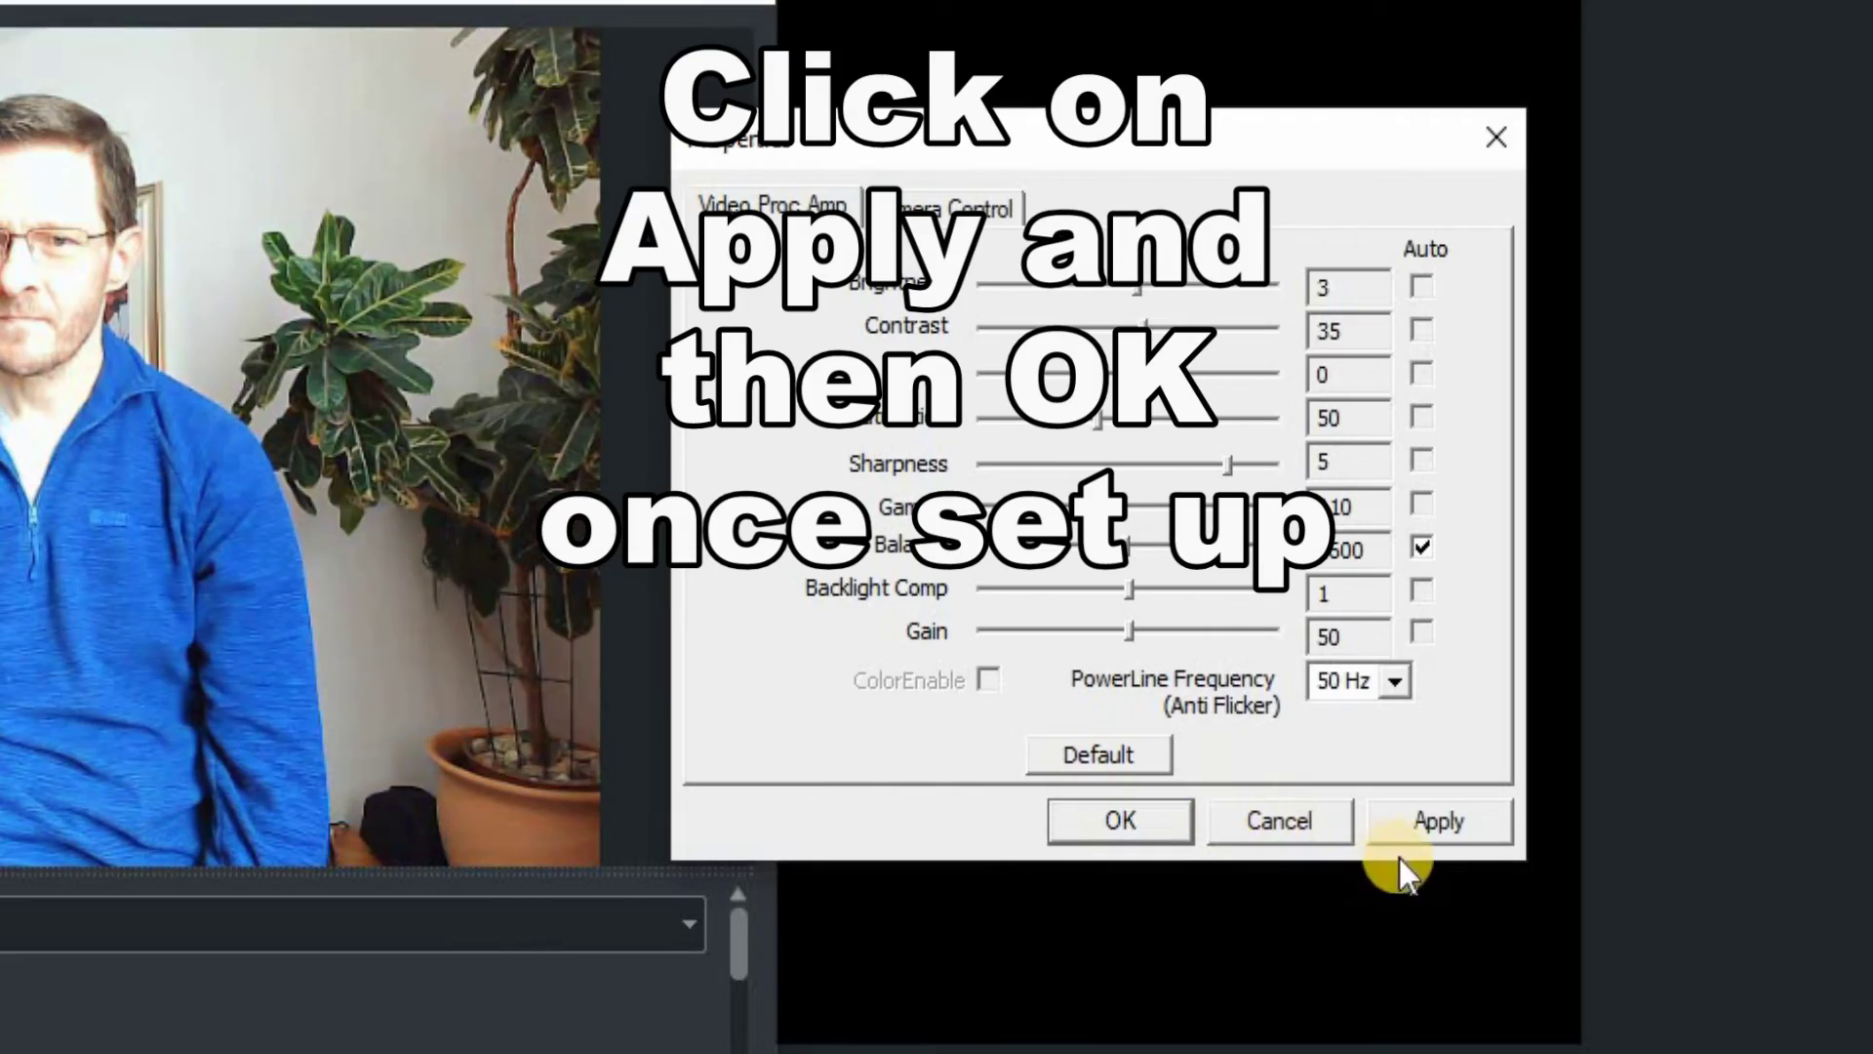
{"action": "left_click", "coordinate": [1420, 831]}
{"action": "left_click", "coordinate": [1128, 822]}
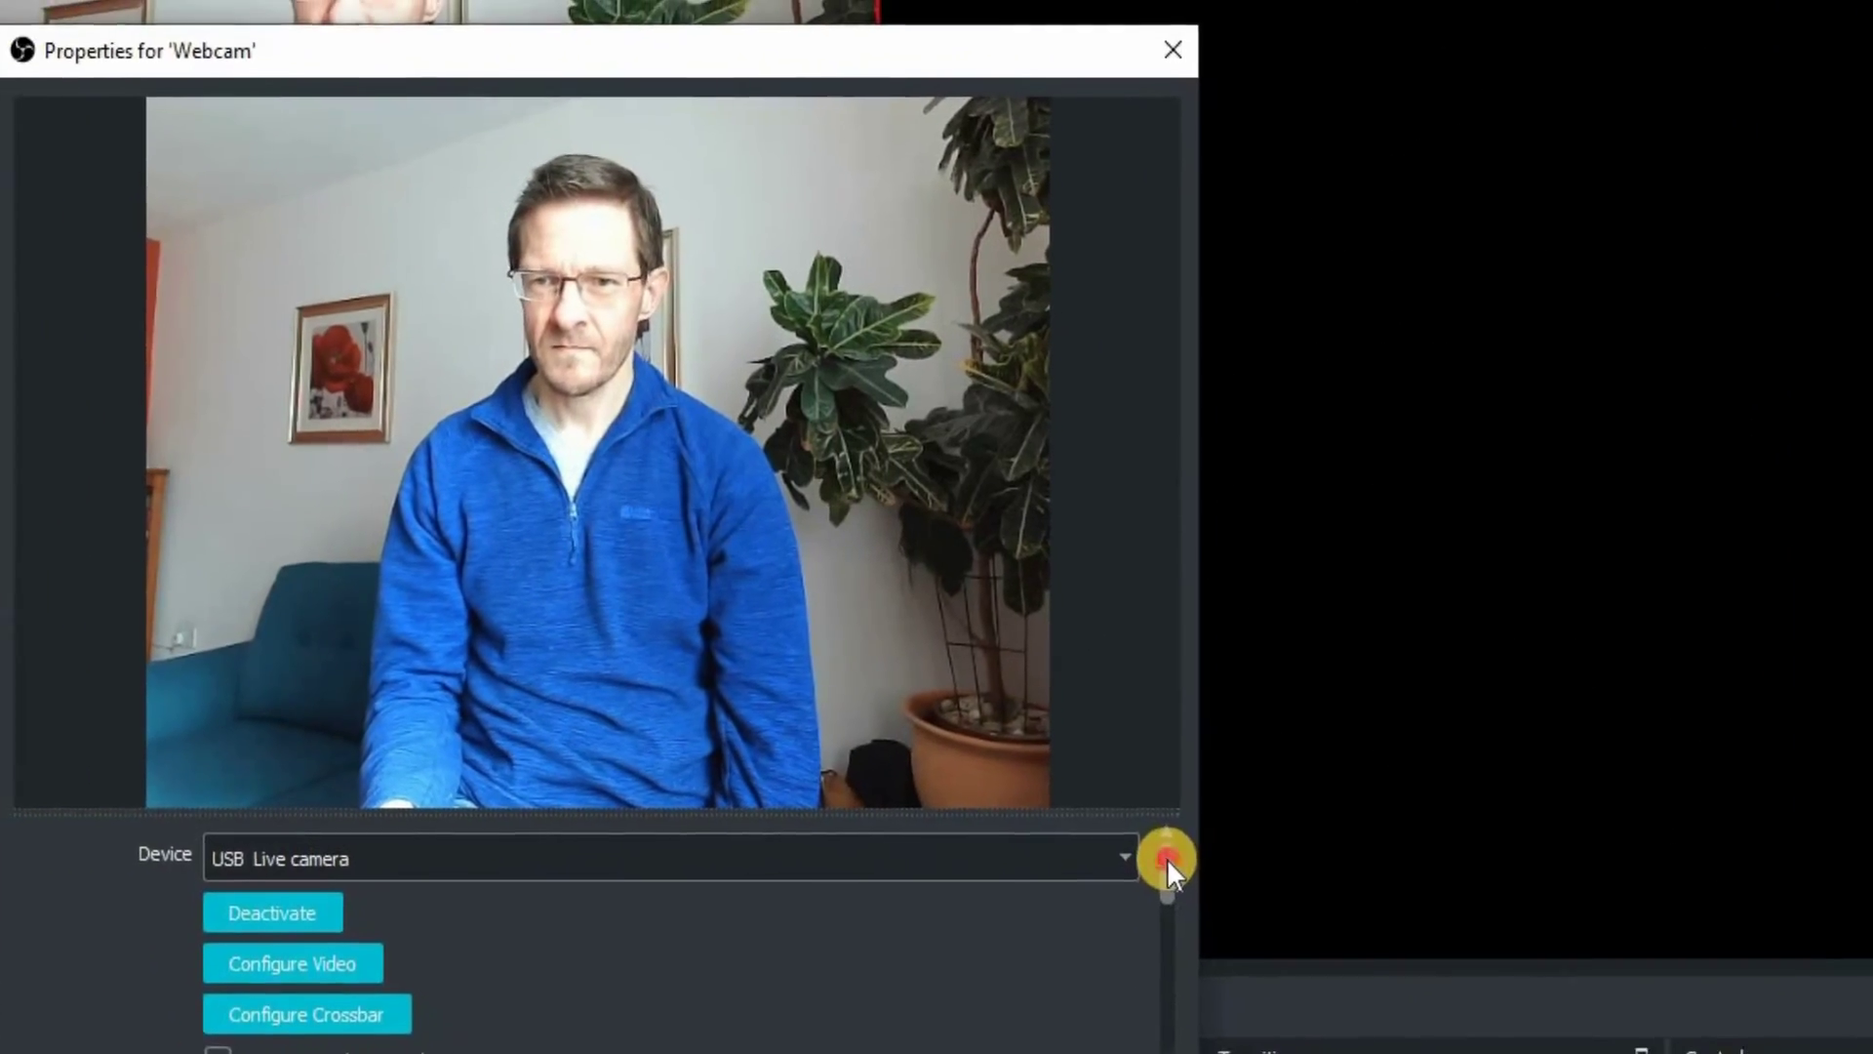
Step: Set Resolution/FPS Type to Custom at 1280x720, keeping FPS at Match Output FPS
{"action": "left_click_drag", "start_coordinate": [1166, 858], "coordinate": [1171, 908]}
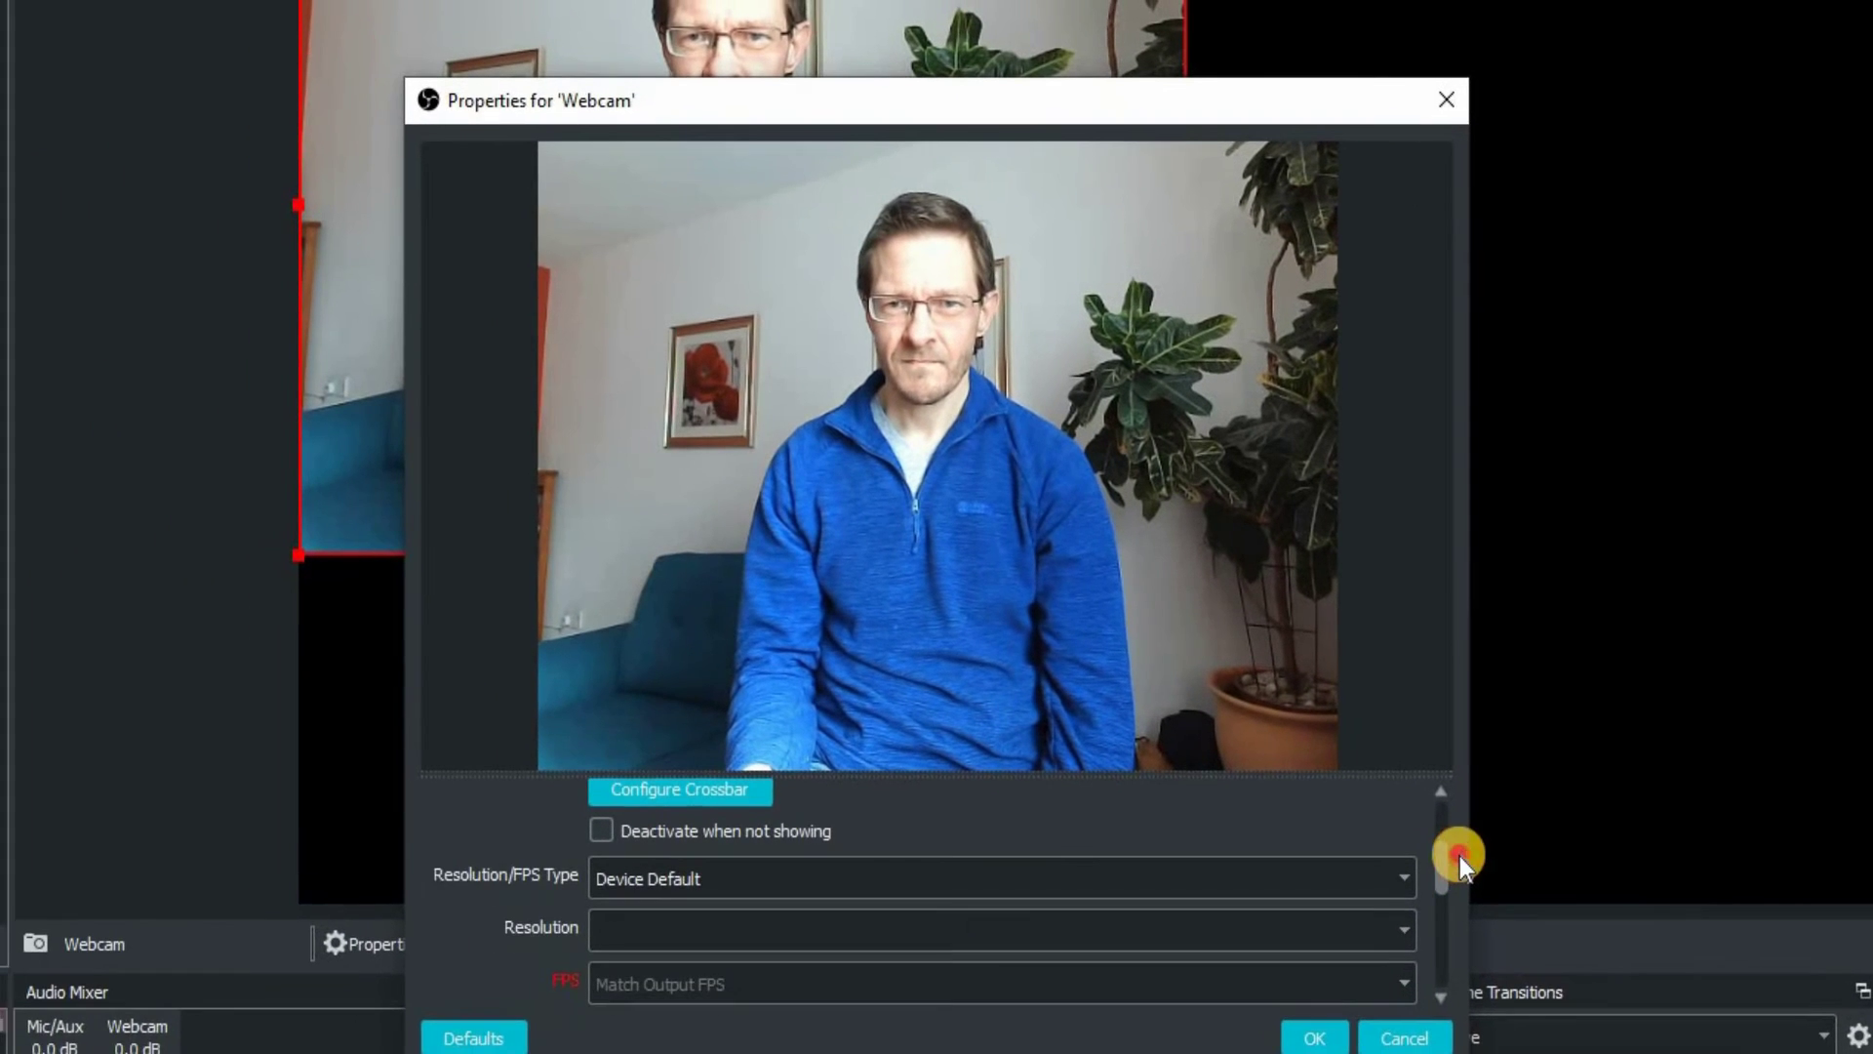
{"action": "left_click_drag", "start_coordinate": [1458, 857], "coordinate": [1462, 861]}
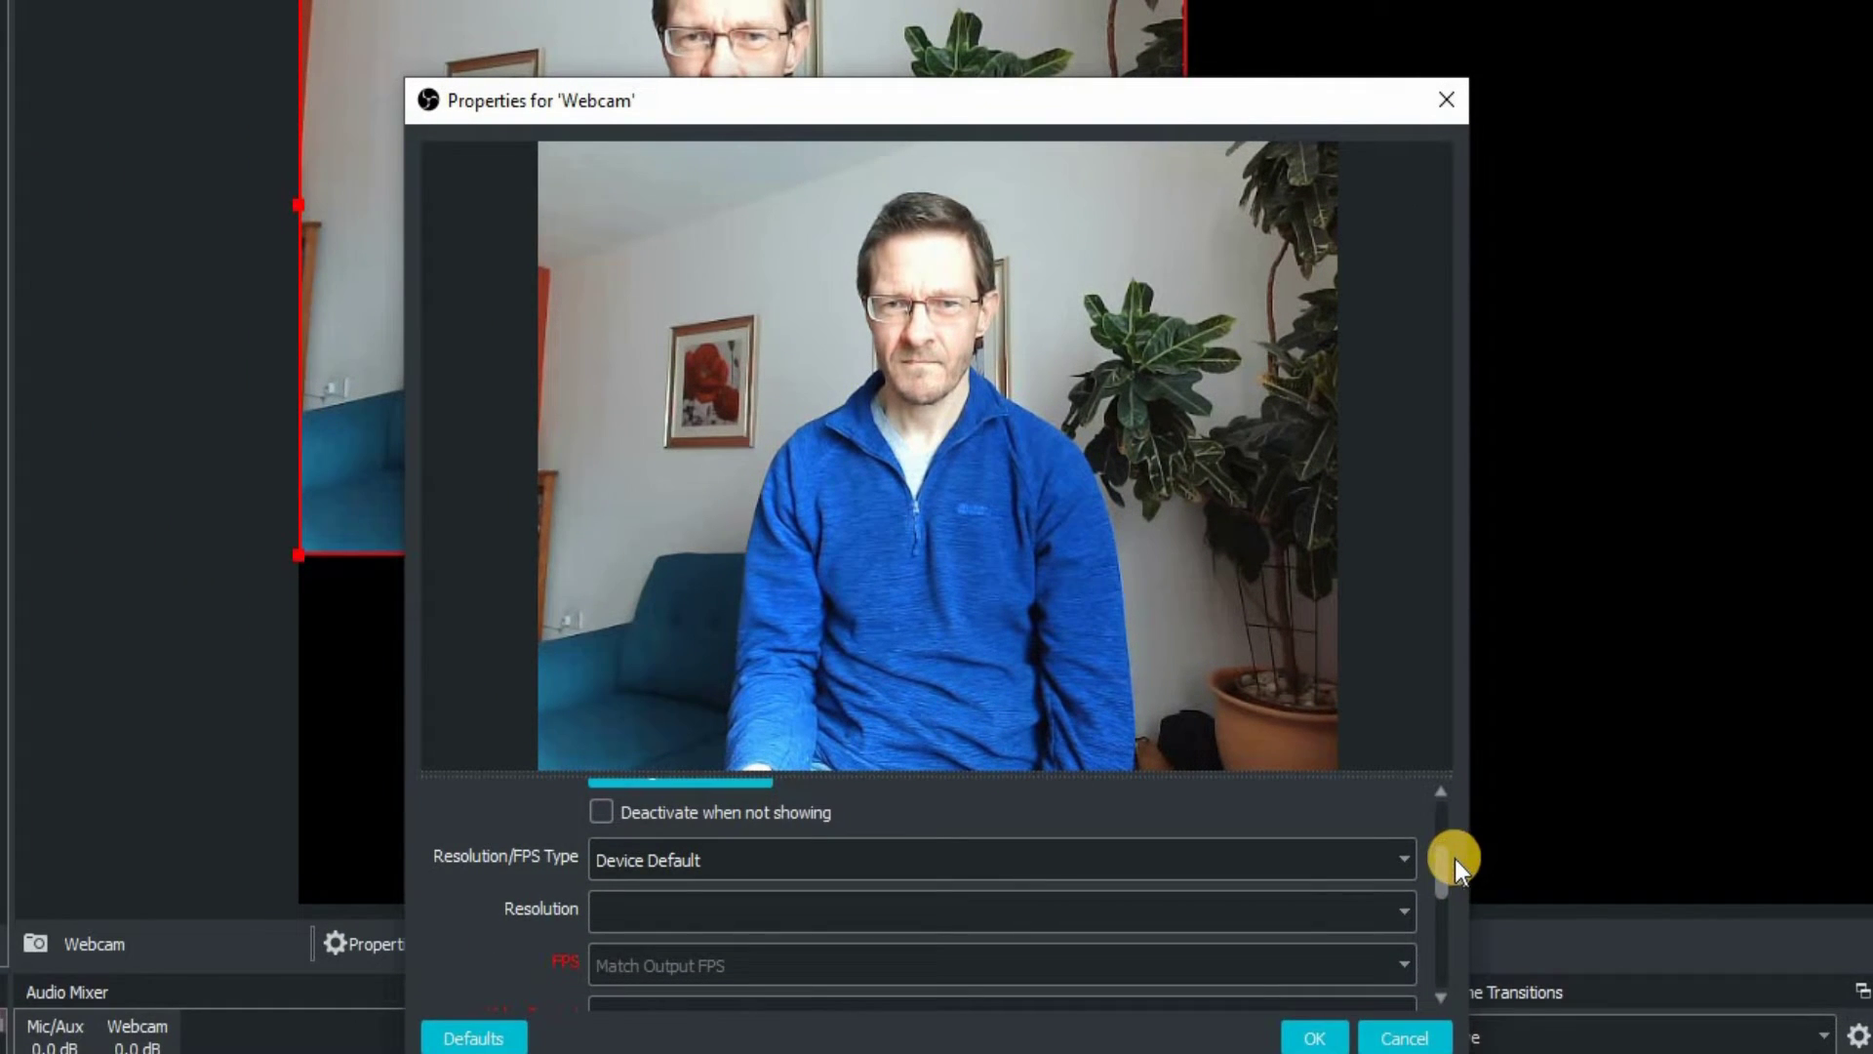
{"action": "left_click", "coordinate": [1404, 858]}
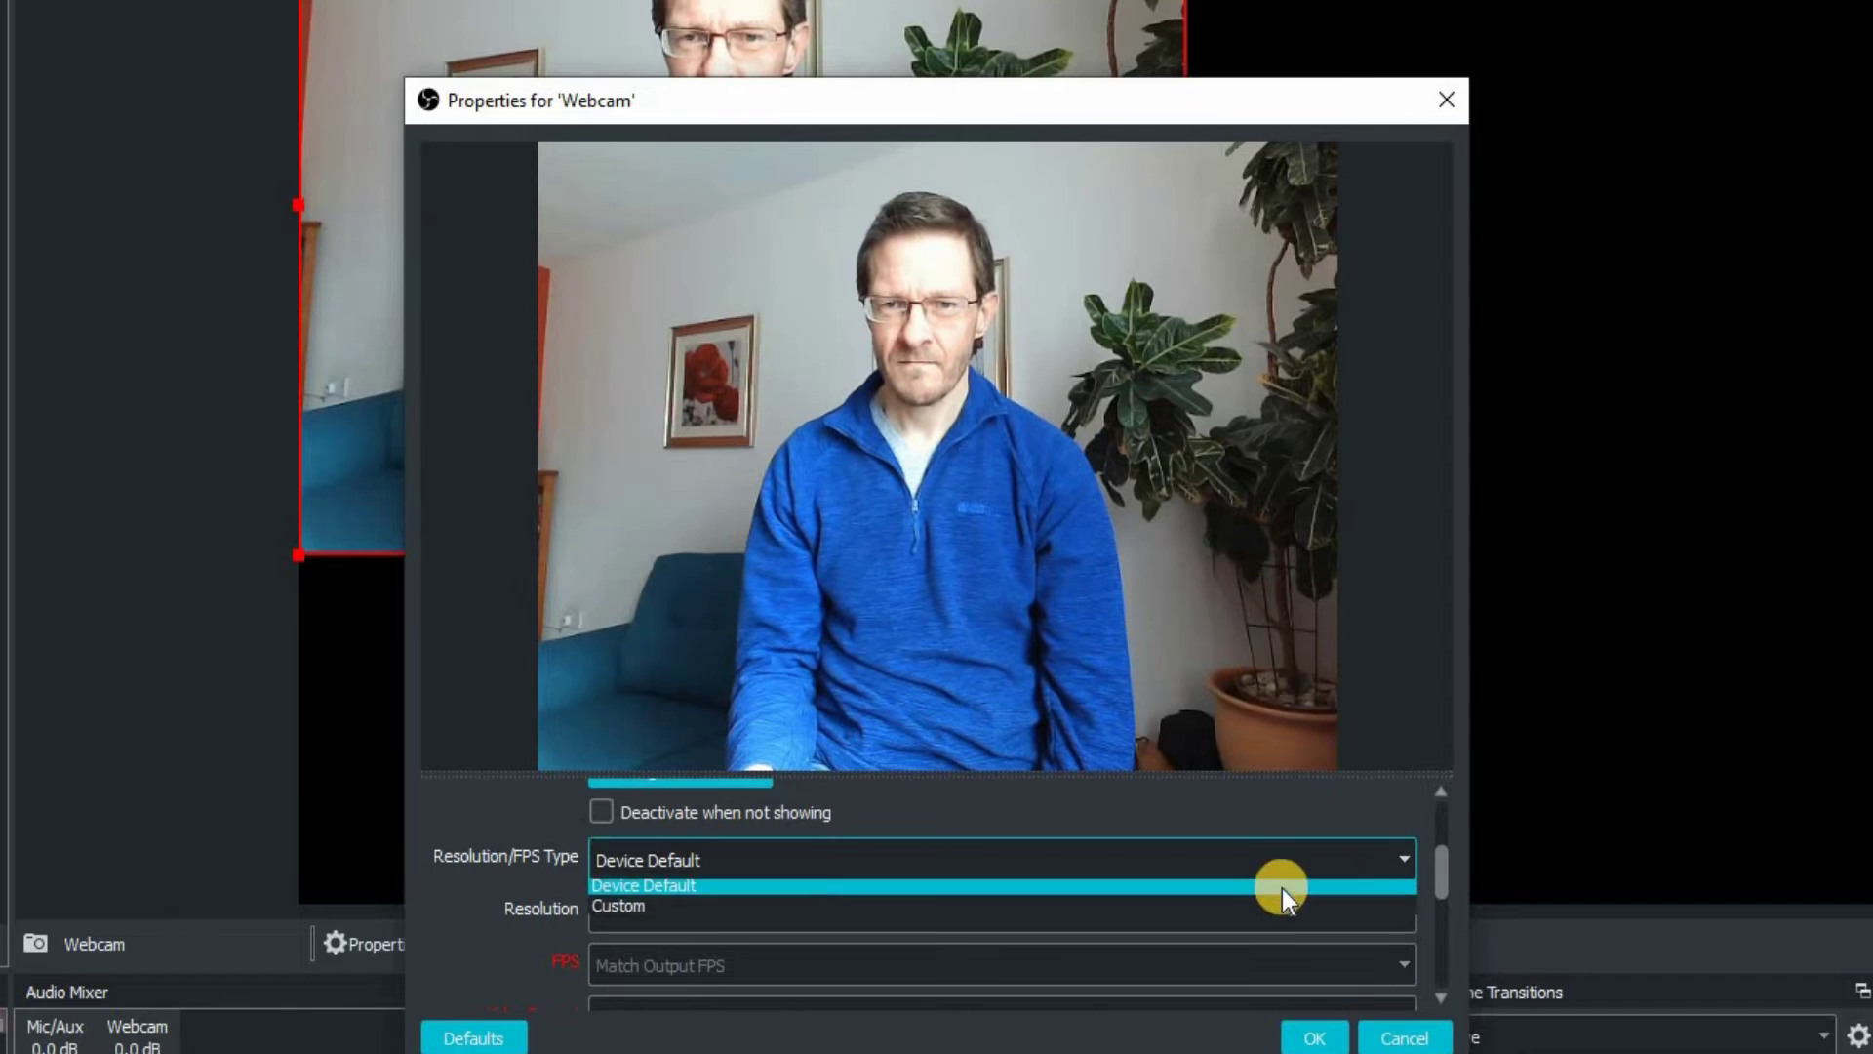
{"action": "left_click", "coordinate": [1279, 920]}
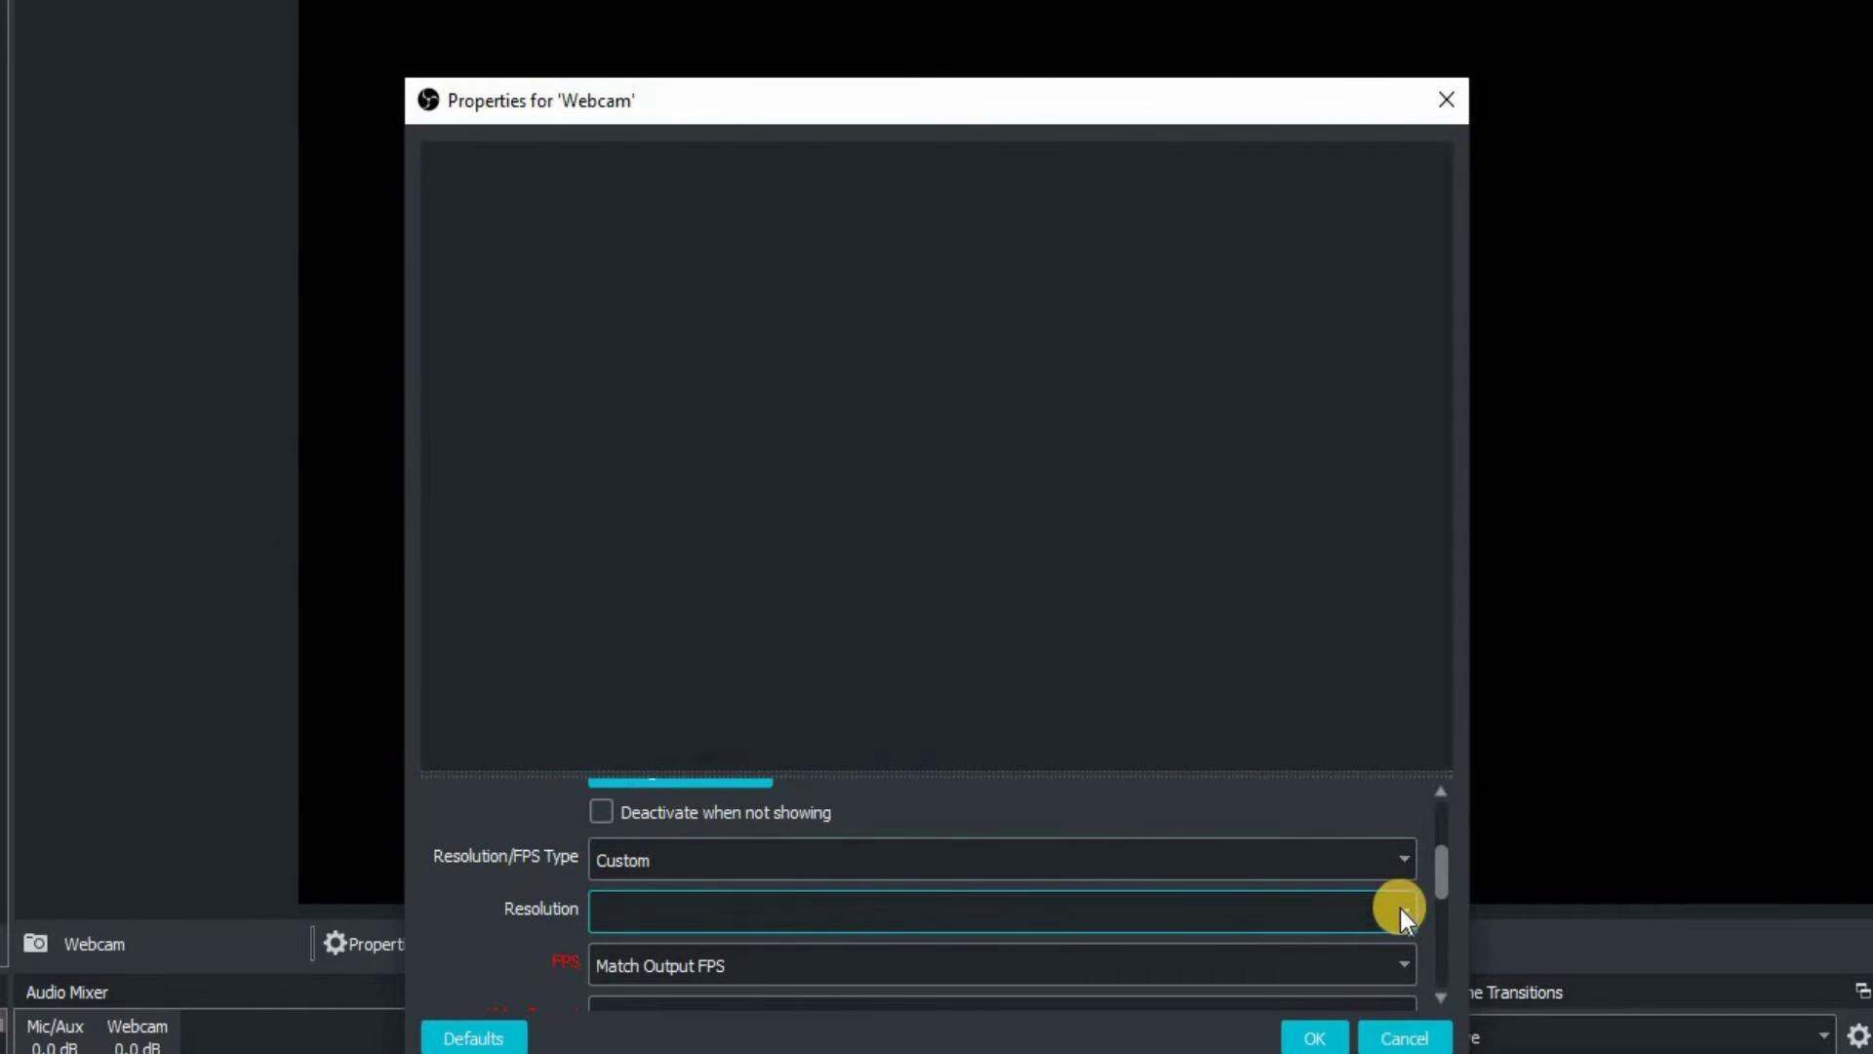
{"action": "left_click", "coordinate": [1400, 908]}
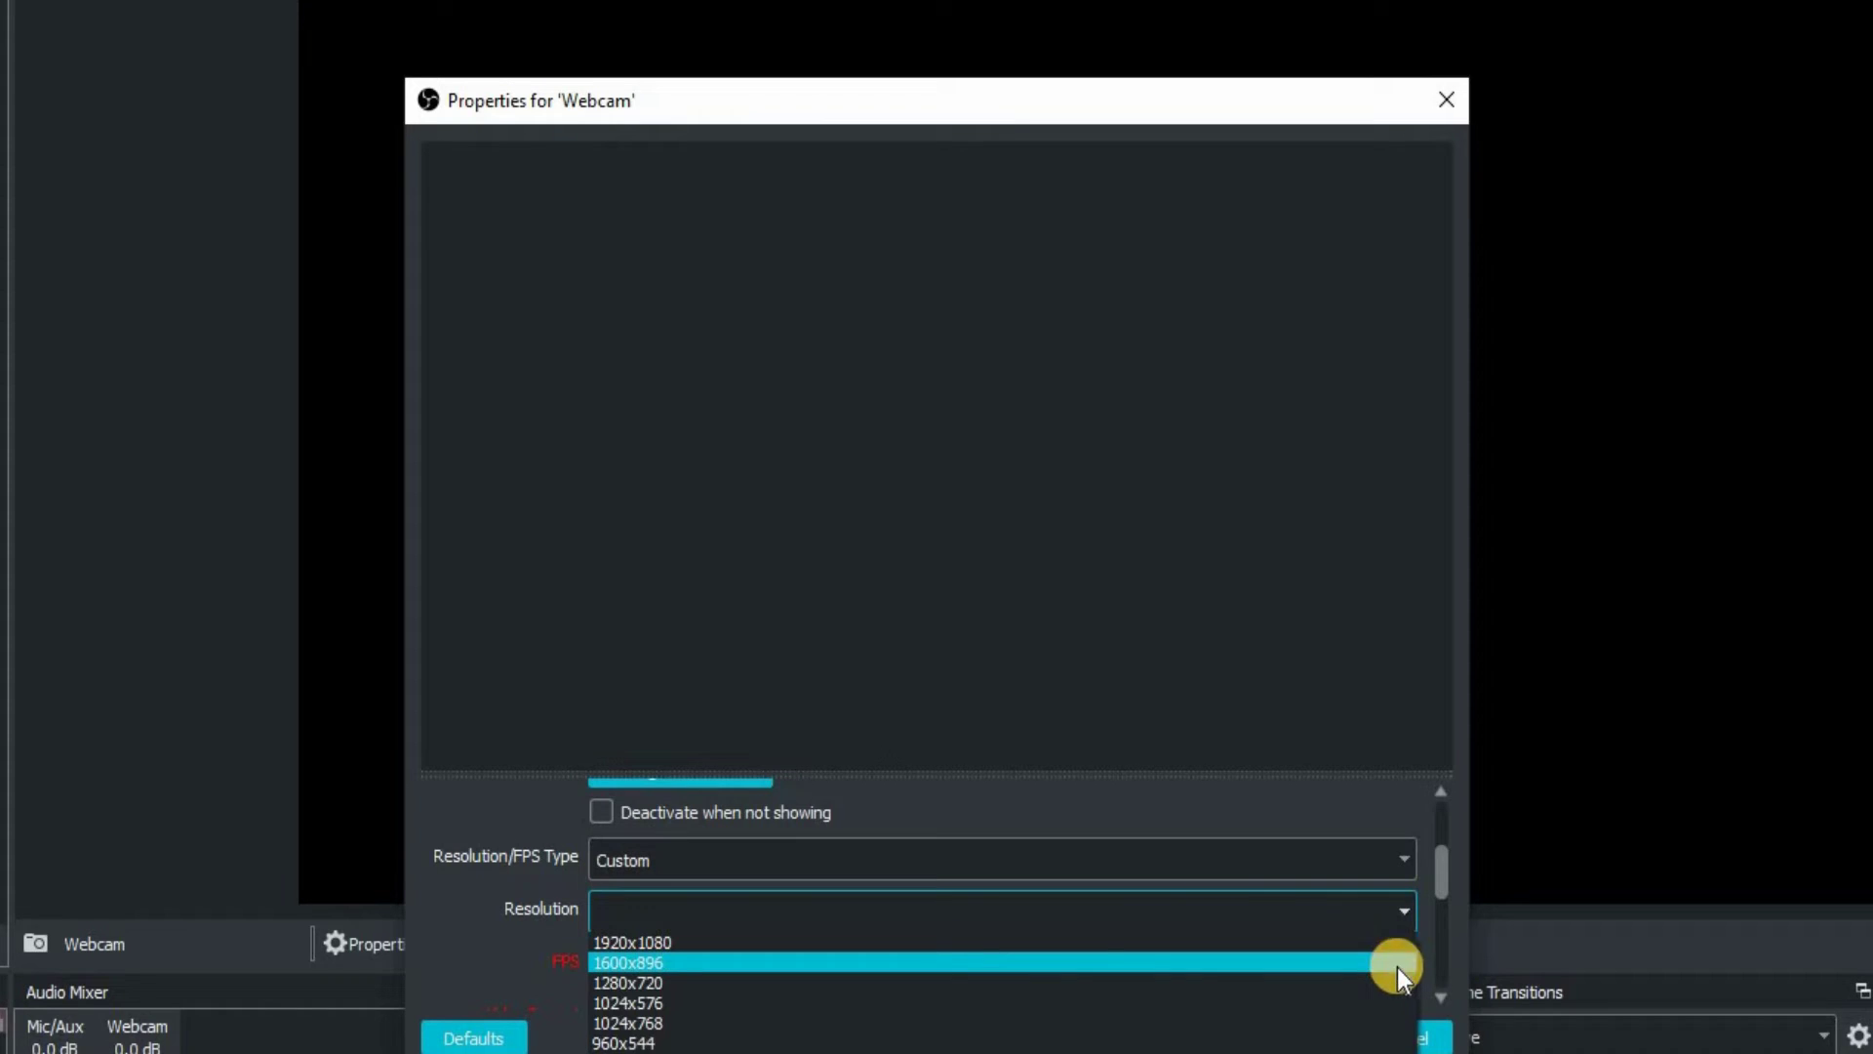
{"action": "left_click", "coordinate": [1347, 982]}
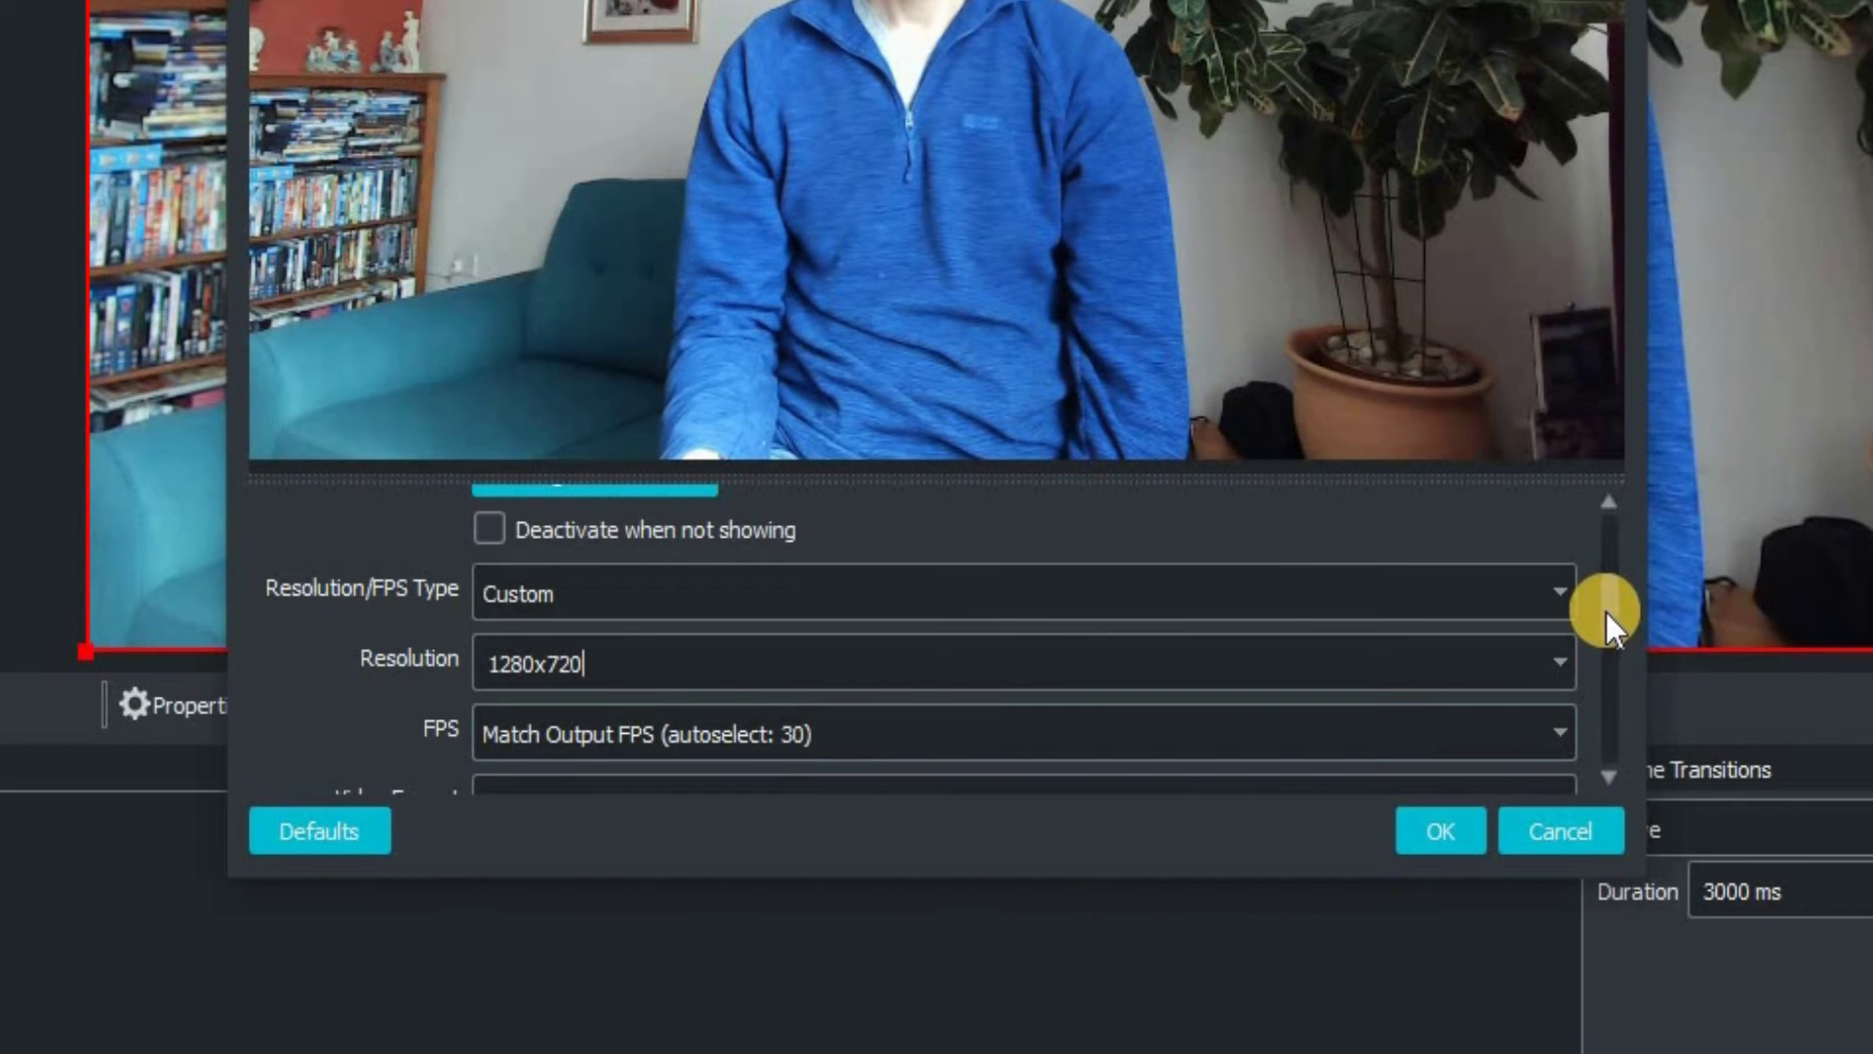
{"action": "left_click_drag", "start_coordinate": [1605, 613], "coordinate": [1607, 642]}
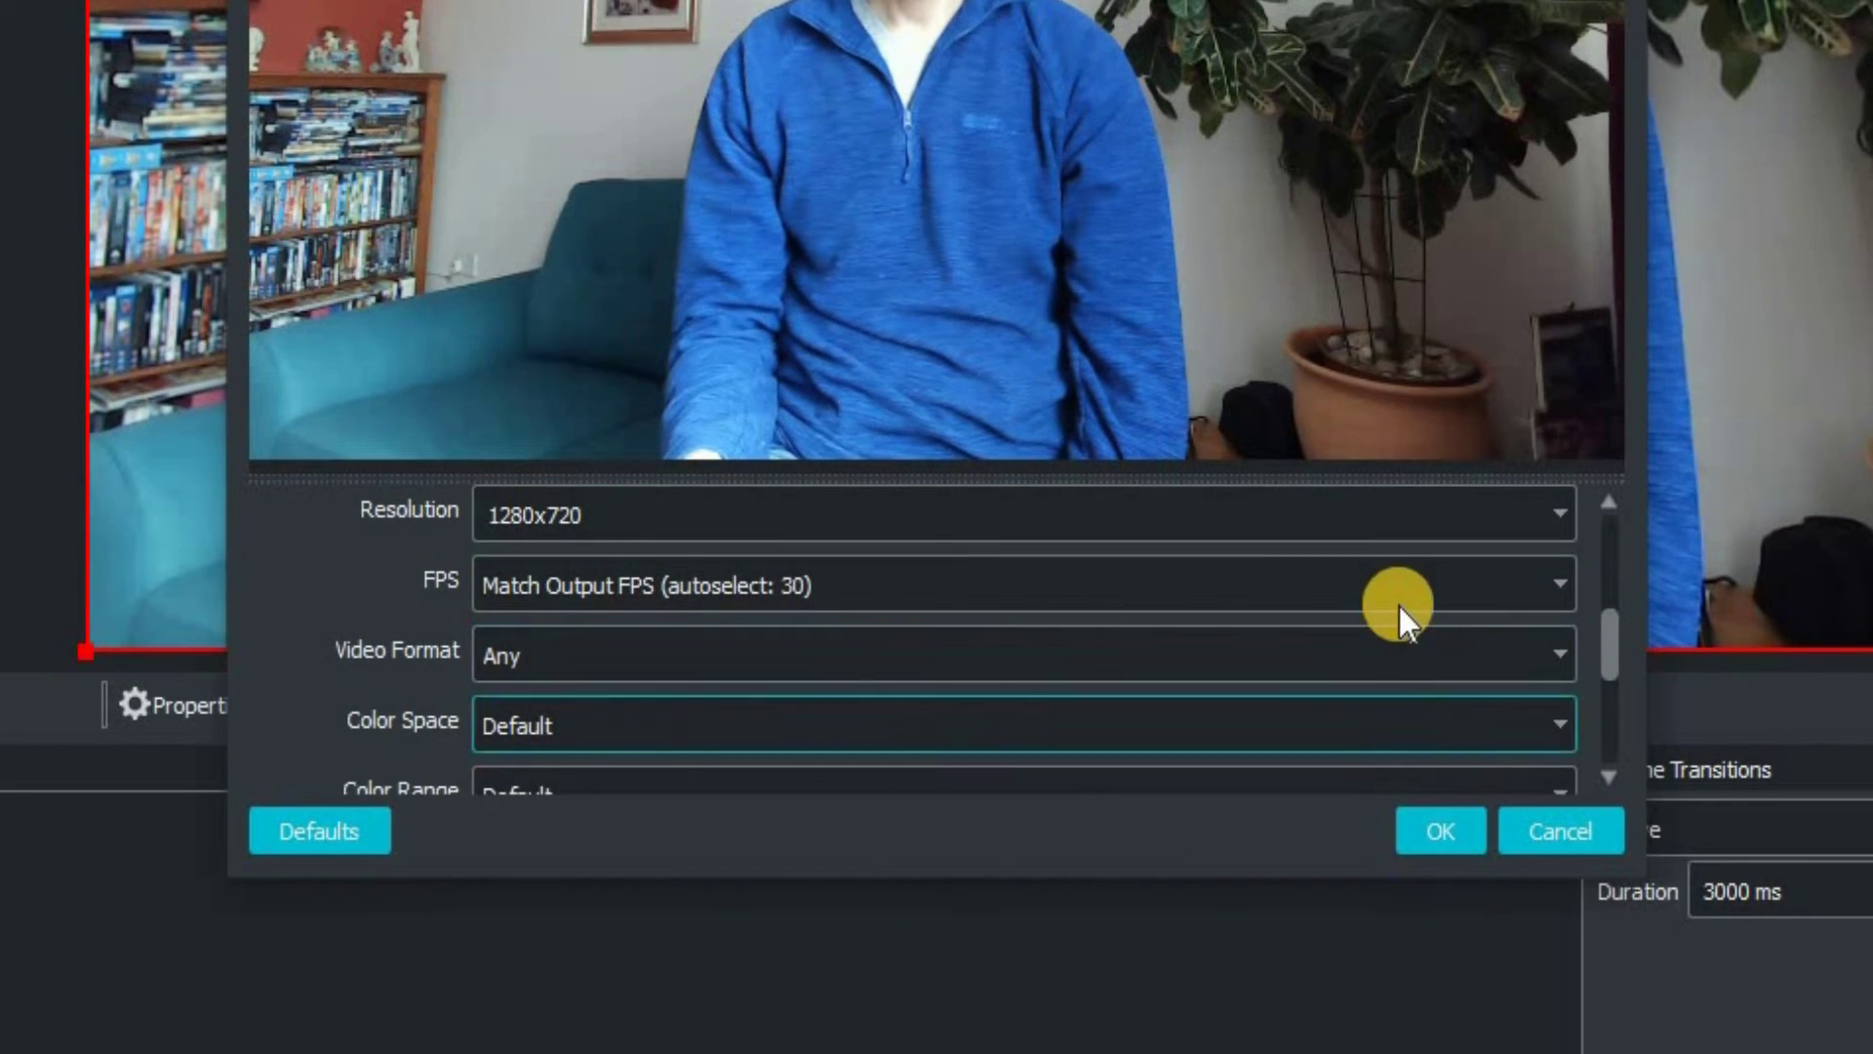
{"action": "left_click", "coordinate": [1559, 585]}
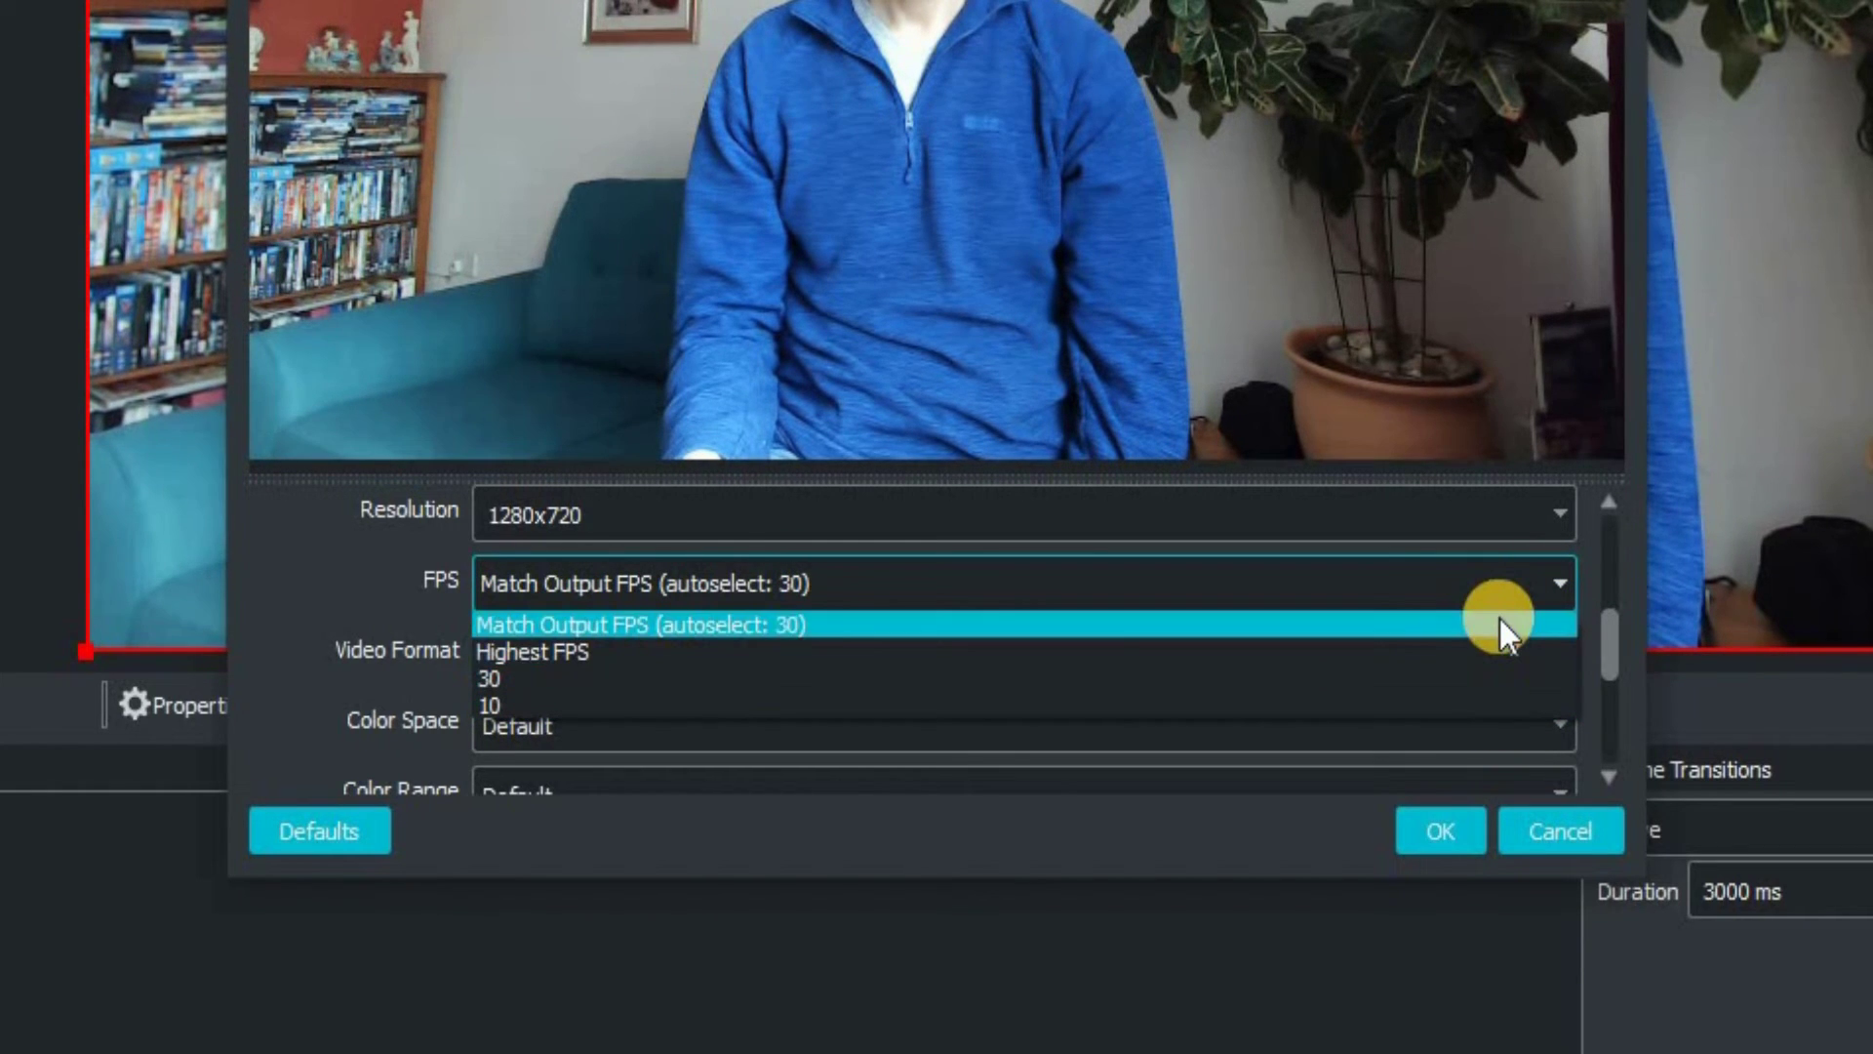
{"action": "left_click", "coordinate": [1492, 621]}
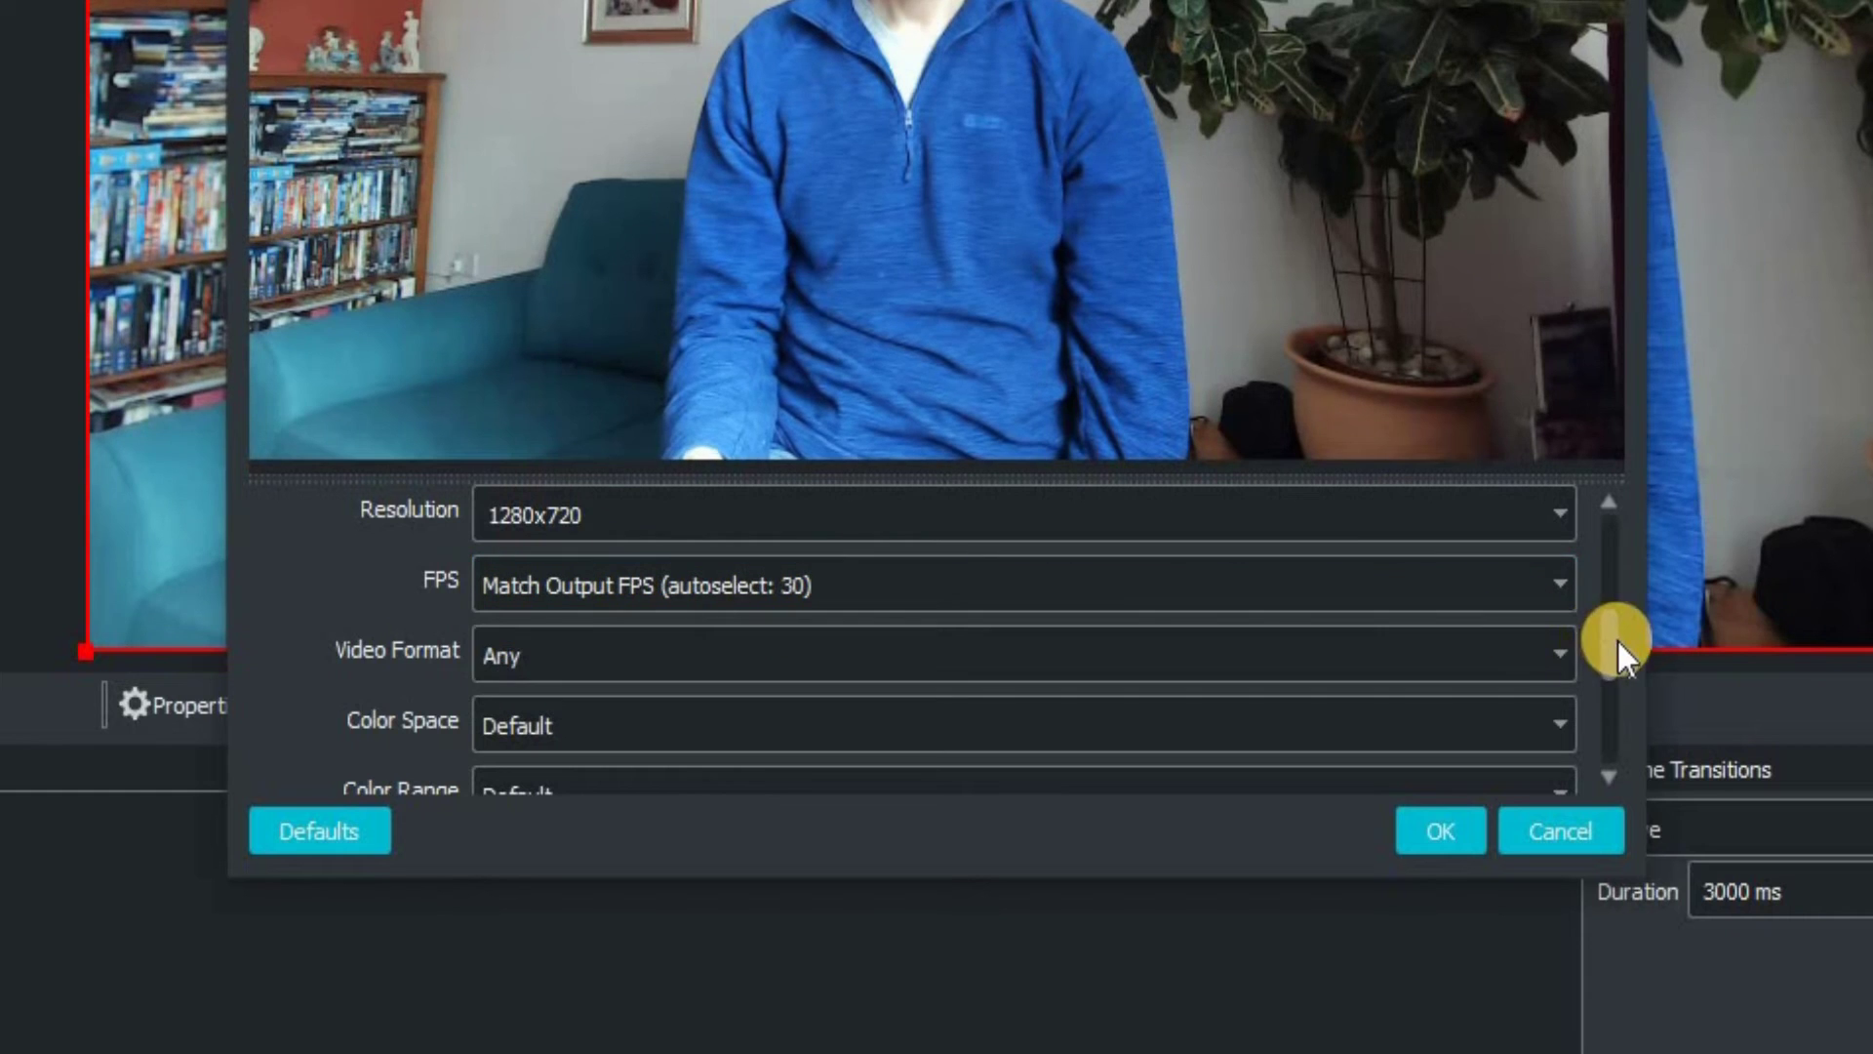
Step: Keep audio output as Capture audio only, use the USB Live Camera as custom audio device, and save
{"action": "left_click_drag", "start_coordinate": [1608, 655], "coordinate": [1614, 733]}
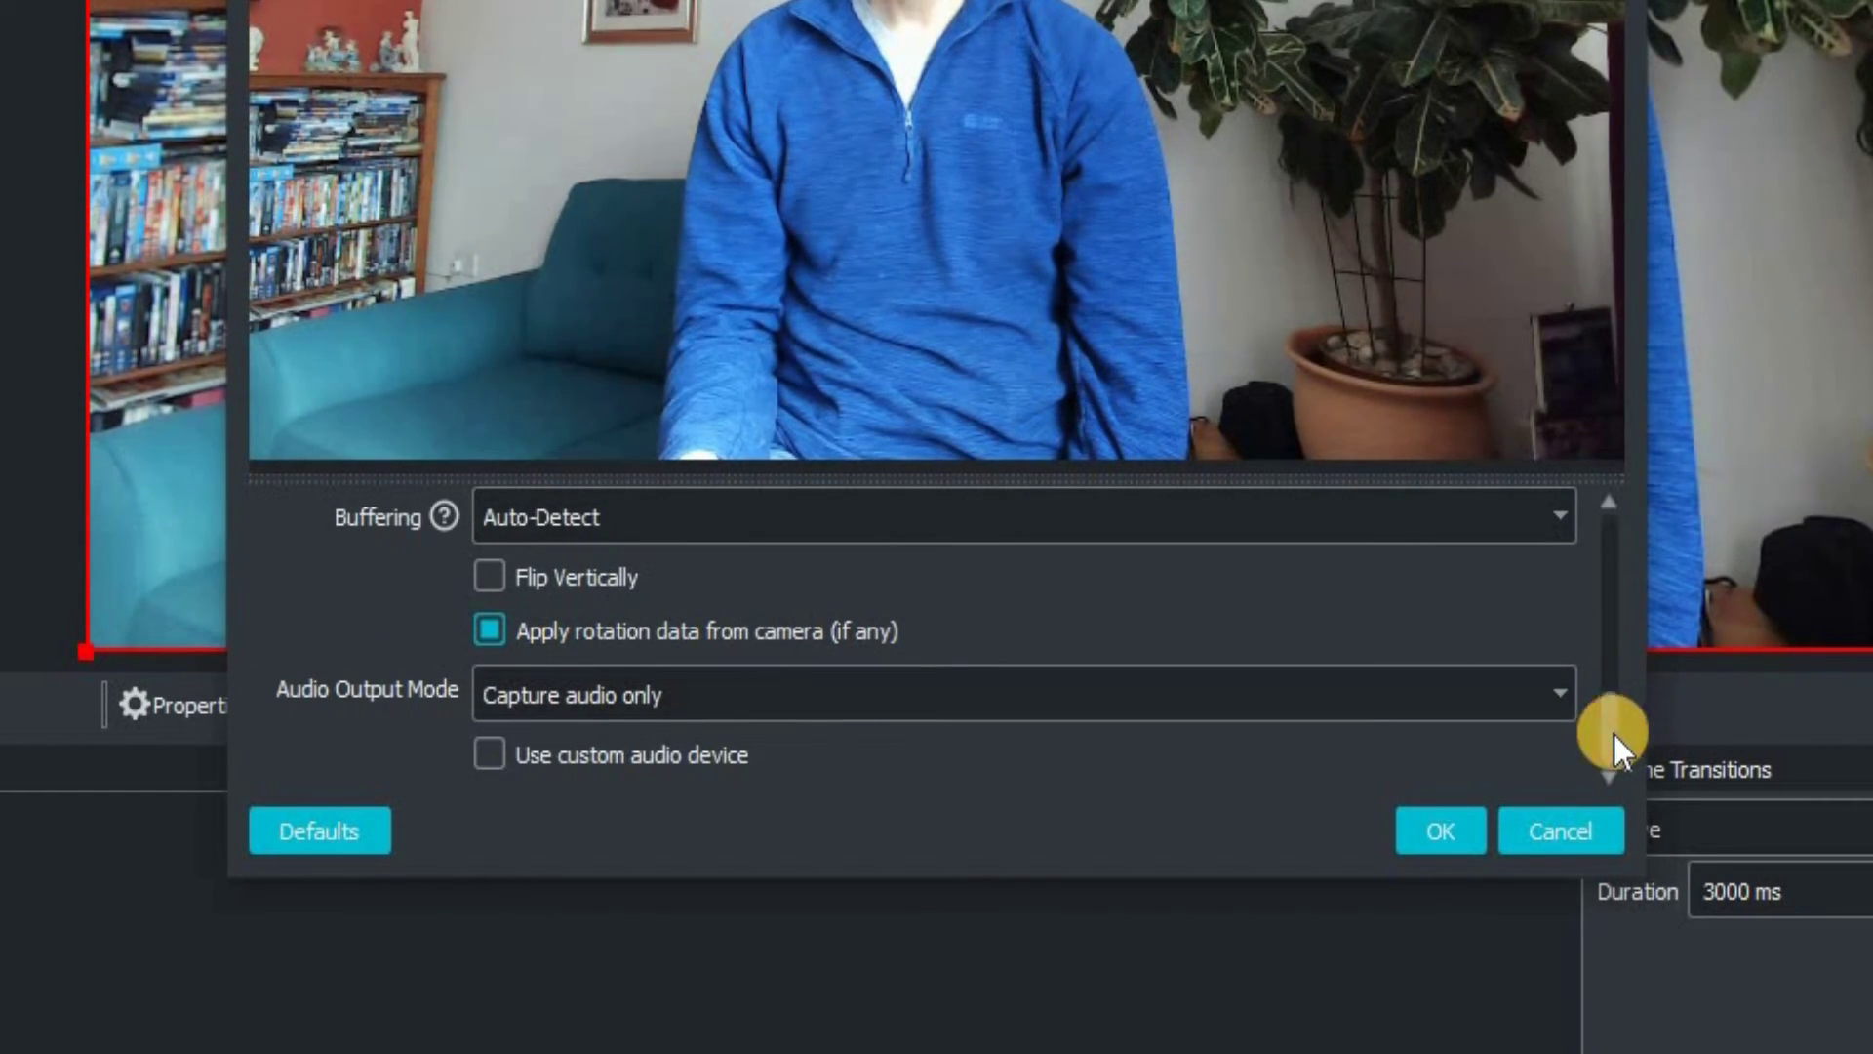
{"action": "left_click", "coordinate": [633, 695]}
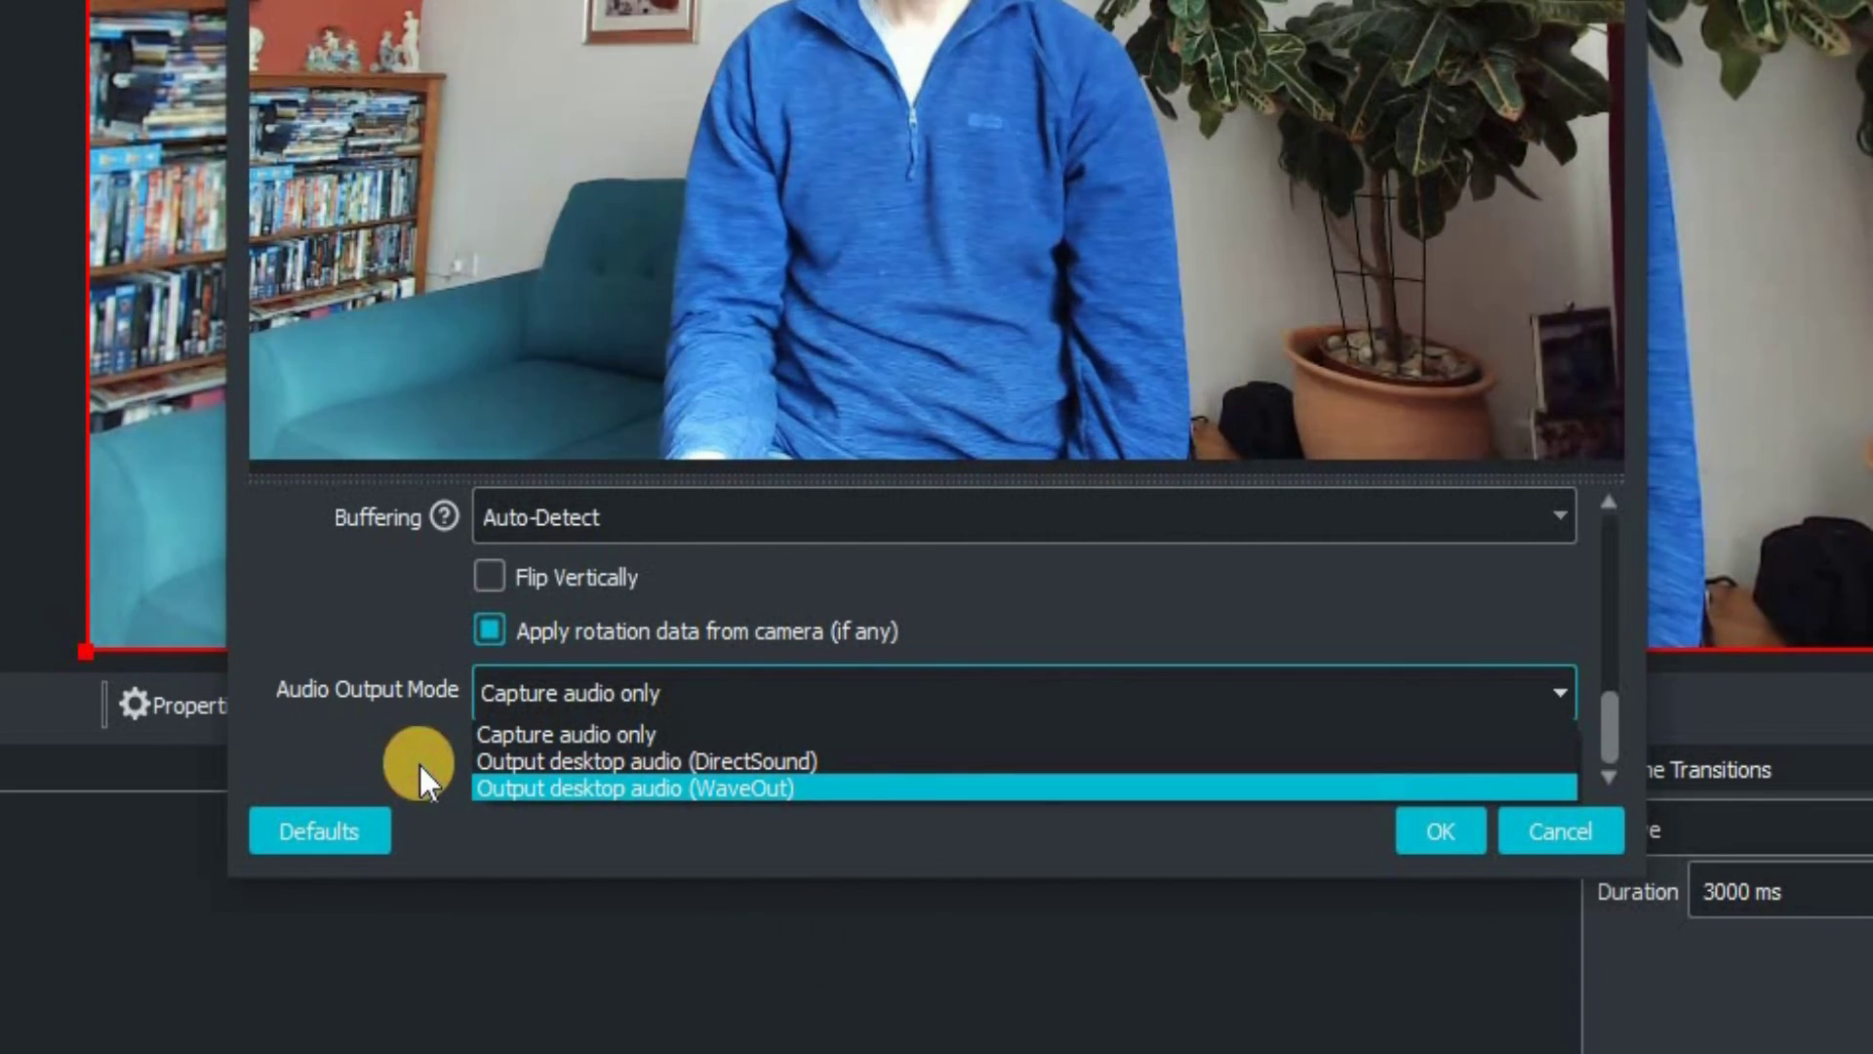
{"action": "left_click", "coordinate": [421, 766]}
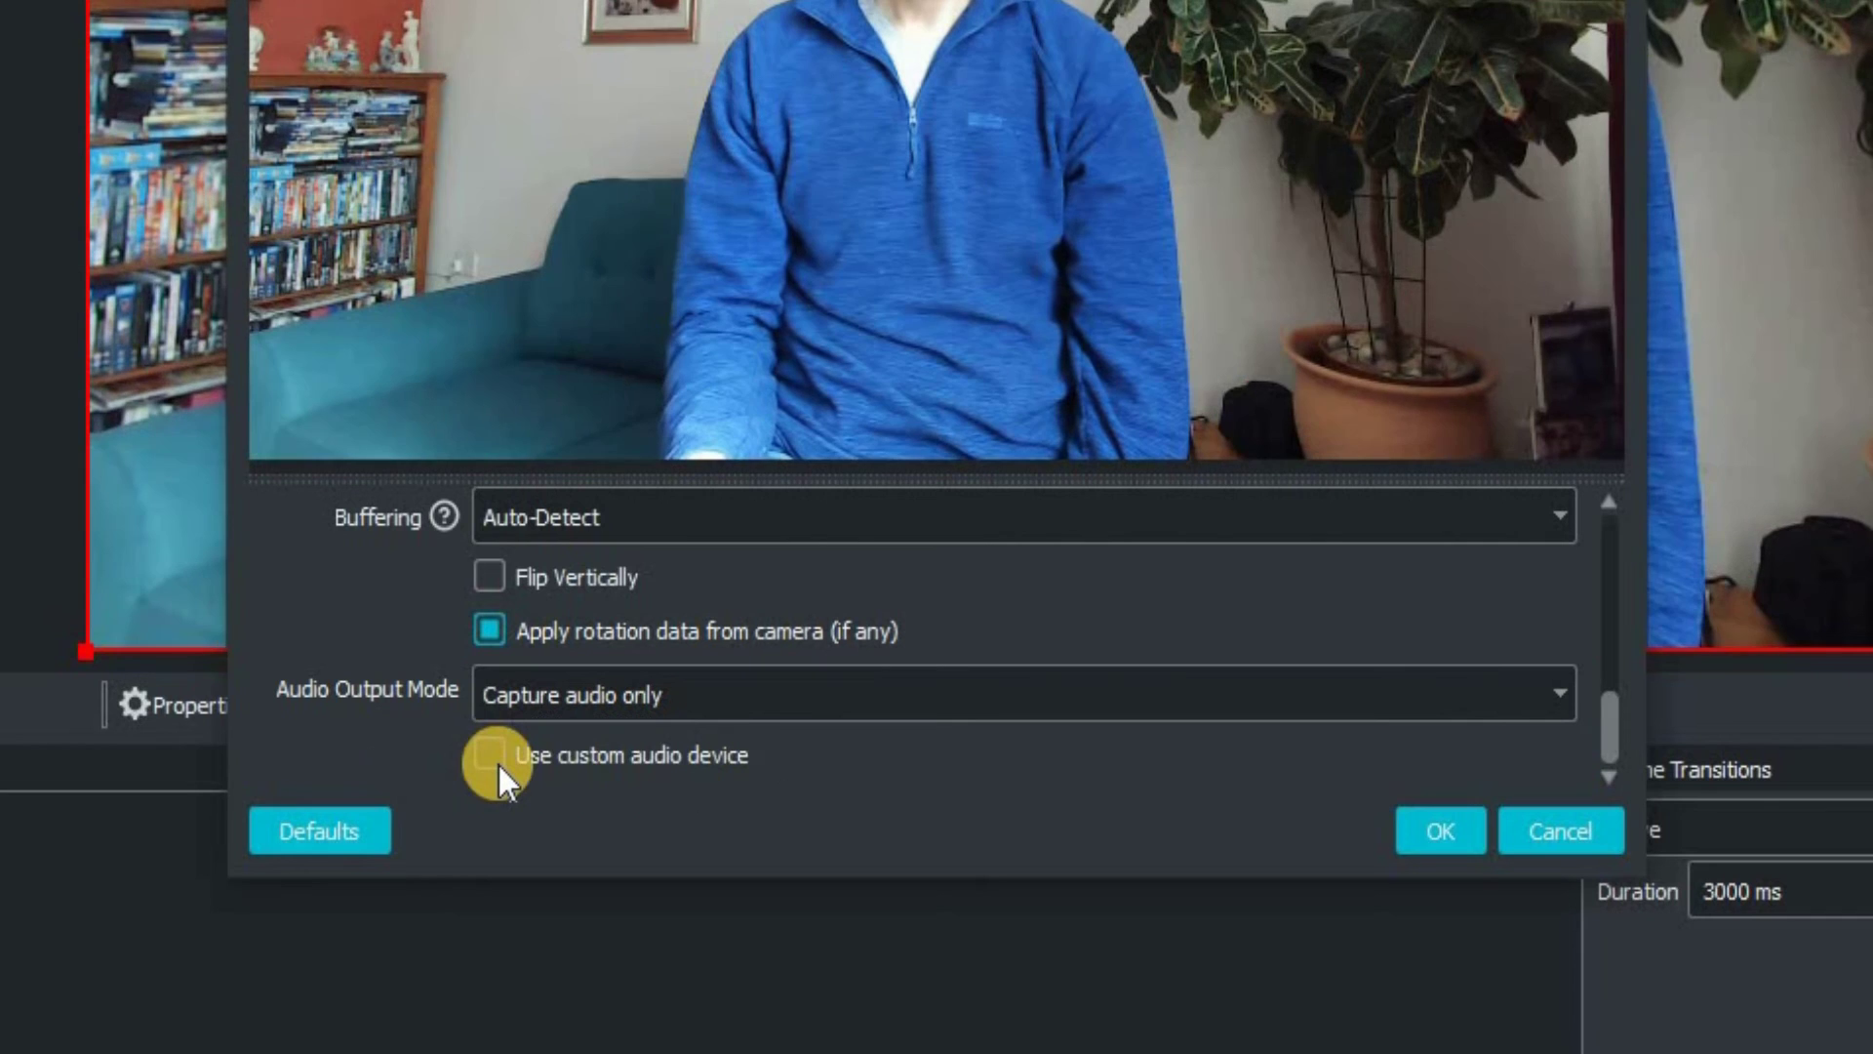
{"action": "left_click", "coordinate": [494, 755]}
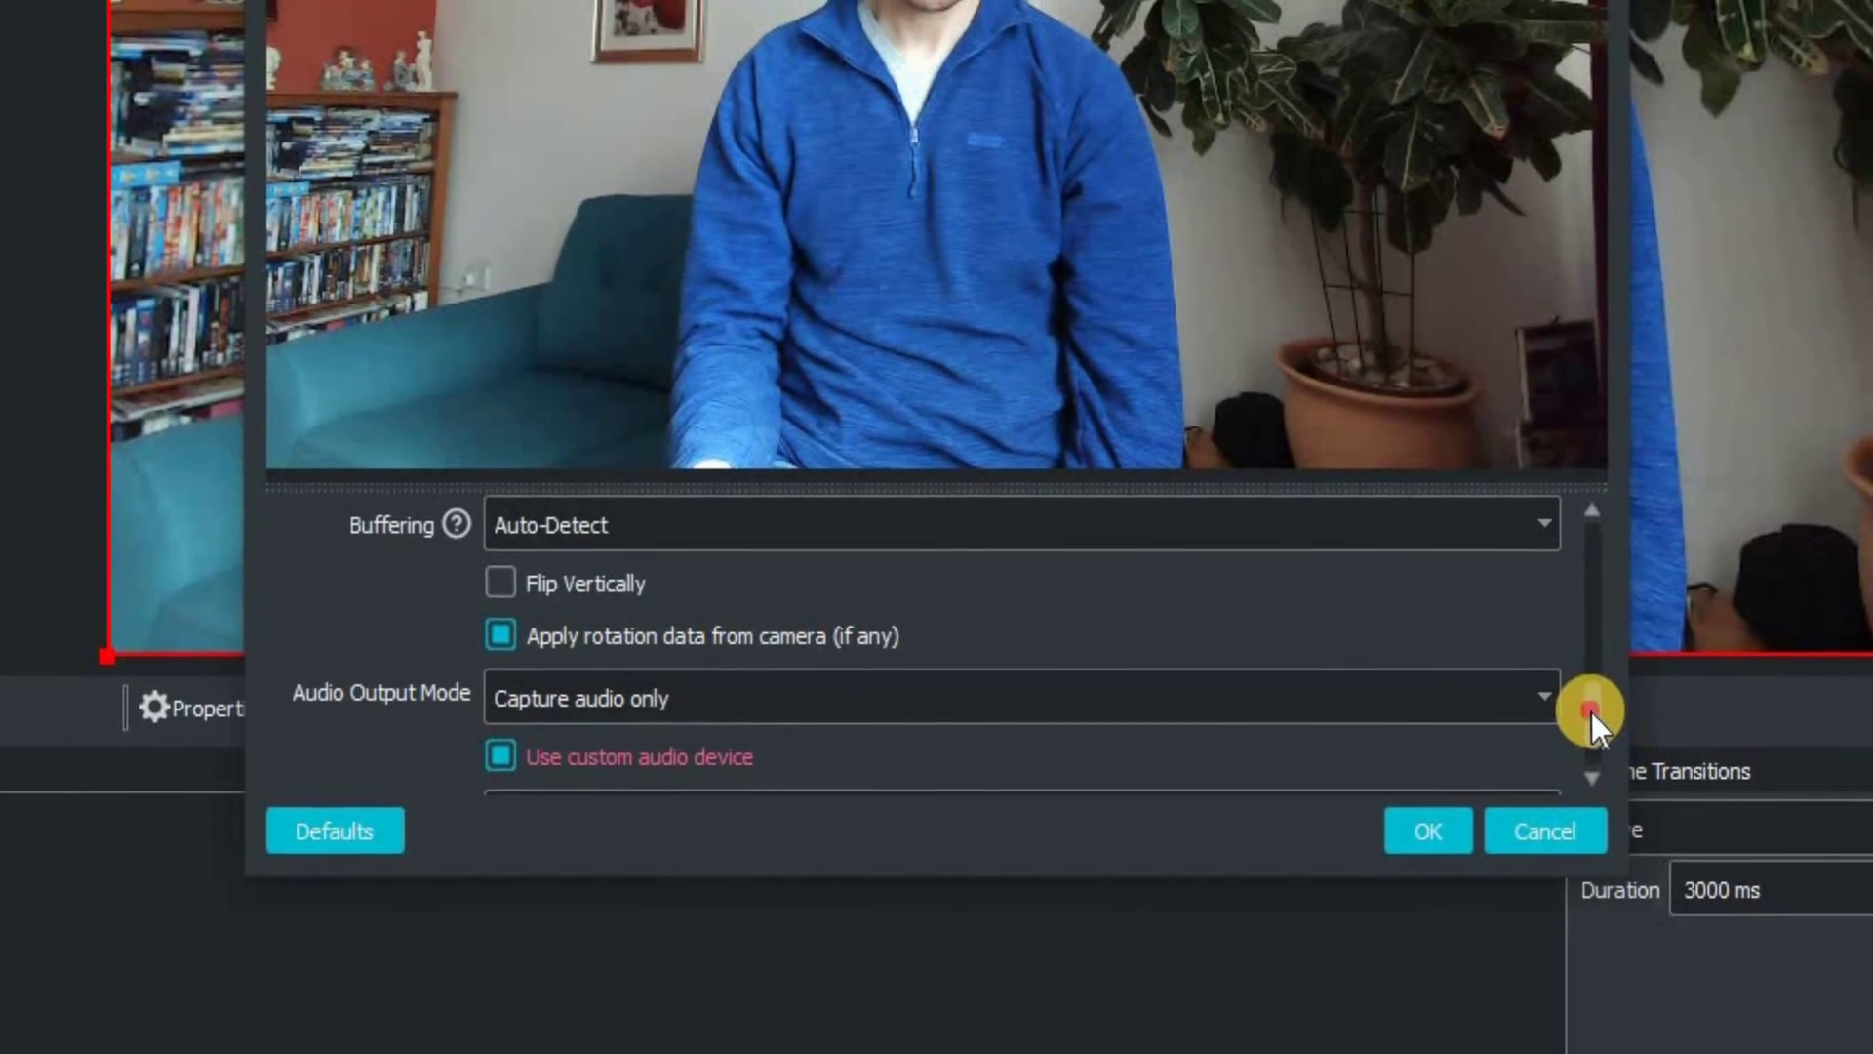
{"action": "scroll", "coordinate": [1601, 759], "scroll_direction": "down", "scroll_amount": 2}
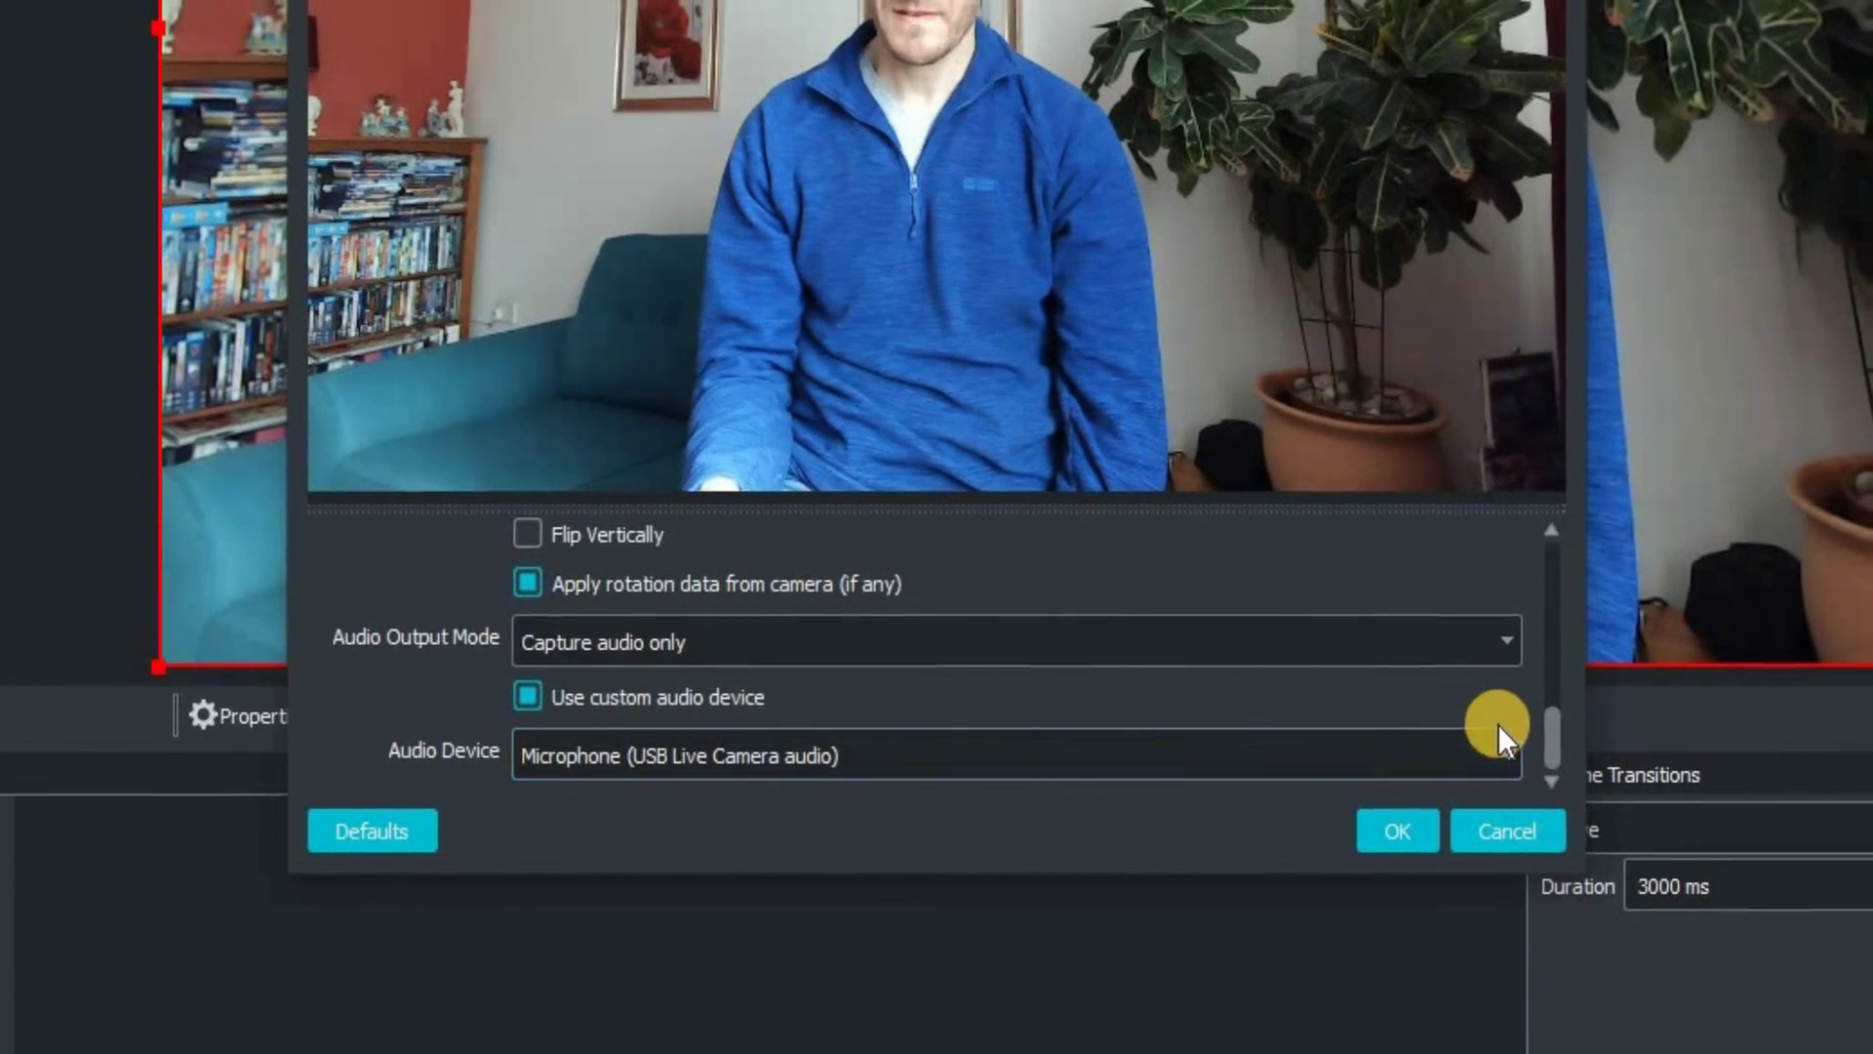
{"action": "left_click", "coordinate": [1395, 832]}
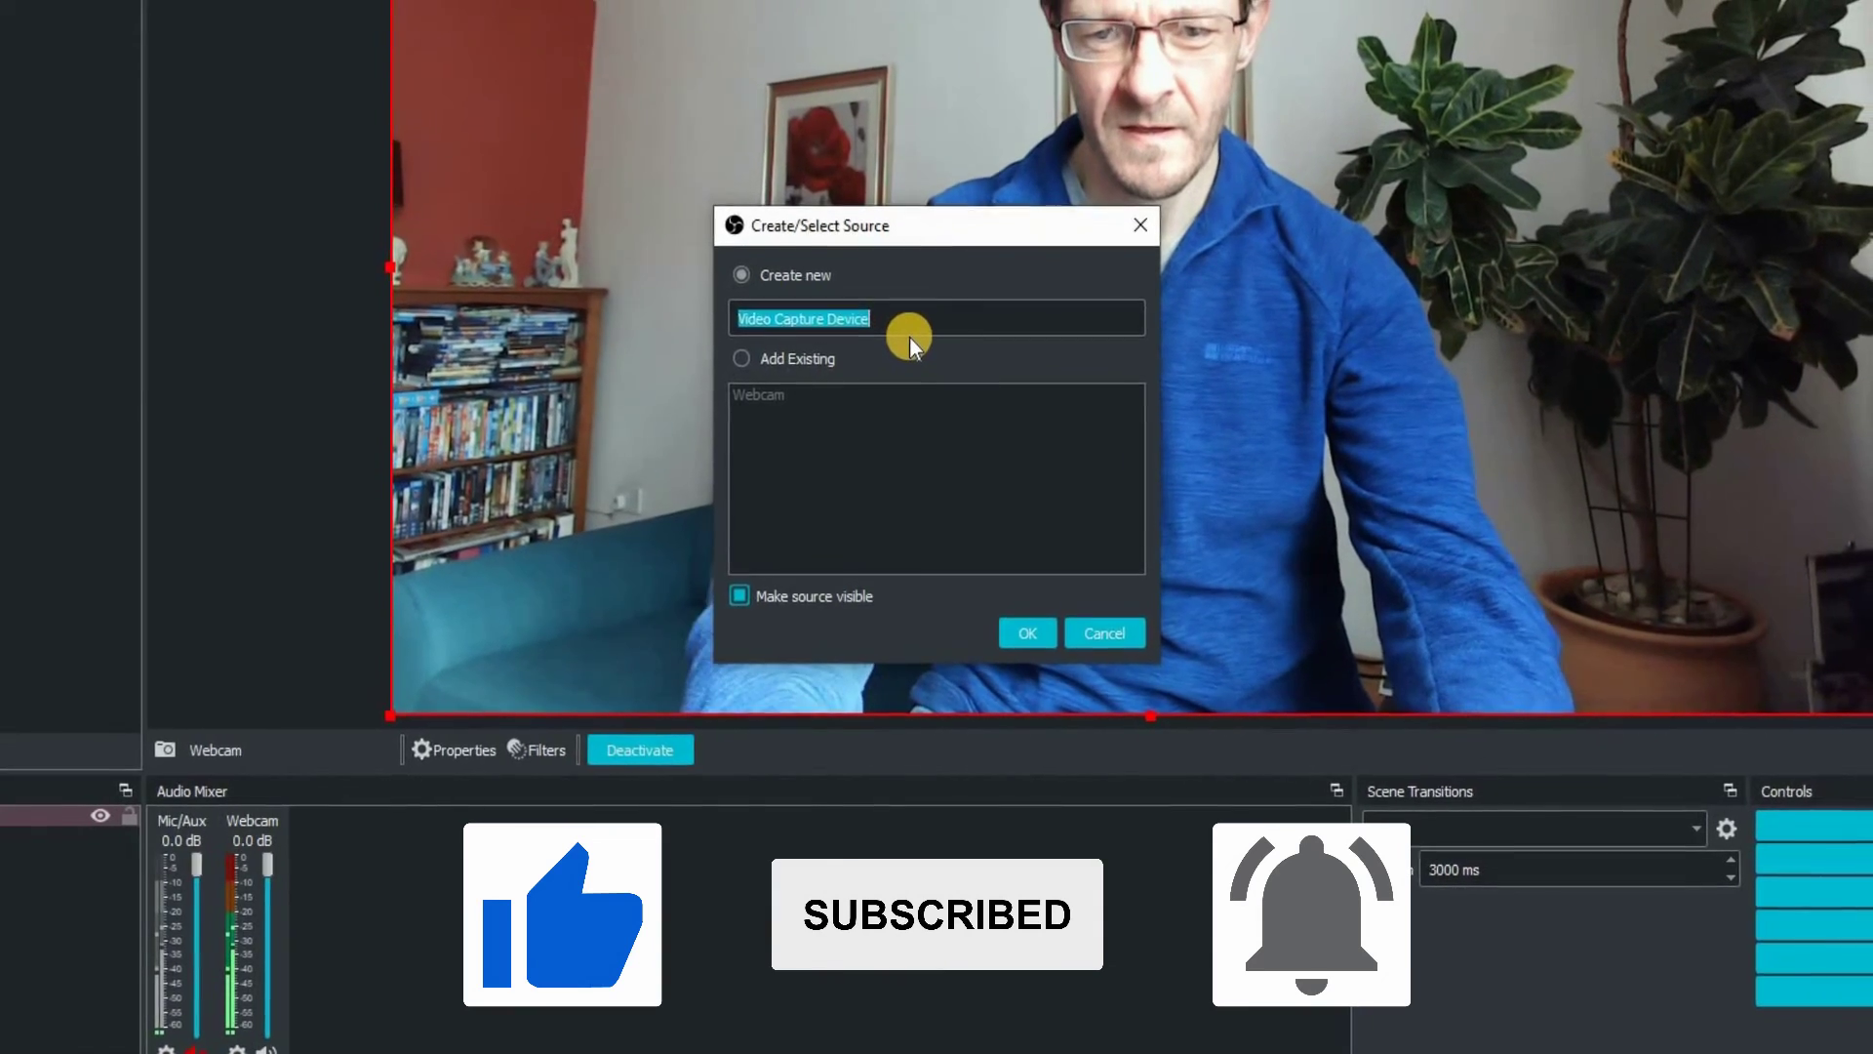
Step: Name the new video capture source 'Computer cam'
{"action": "type", "text": "Computer"}
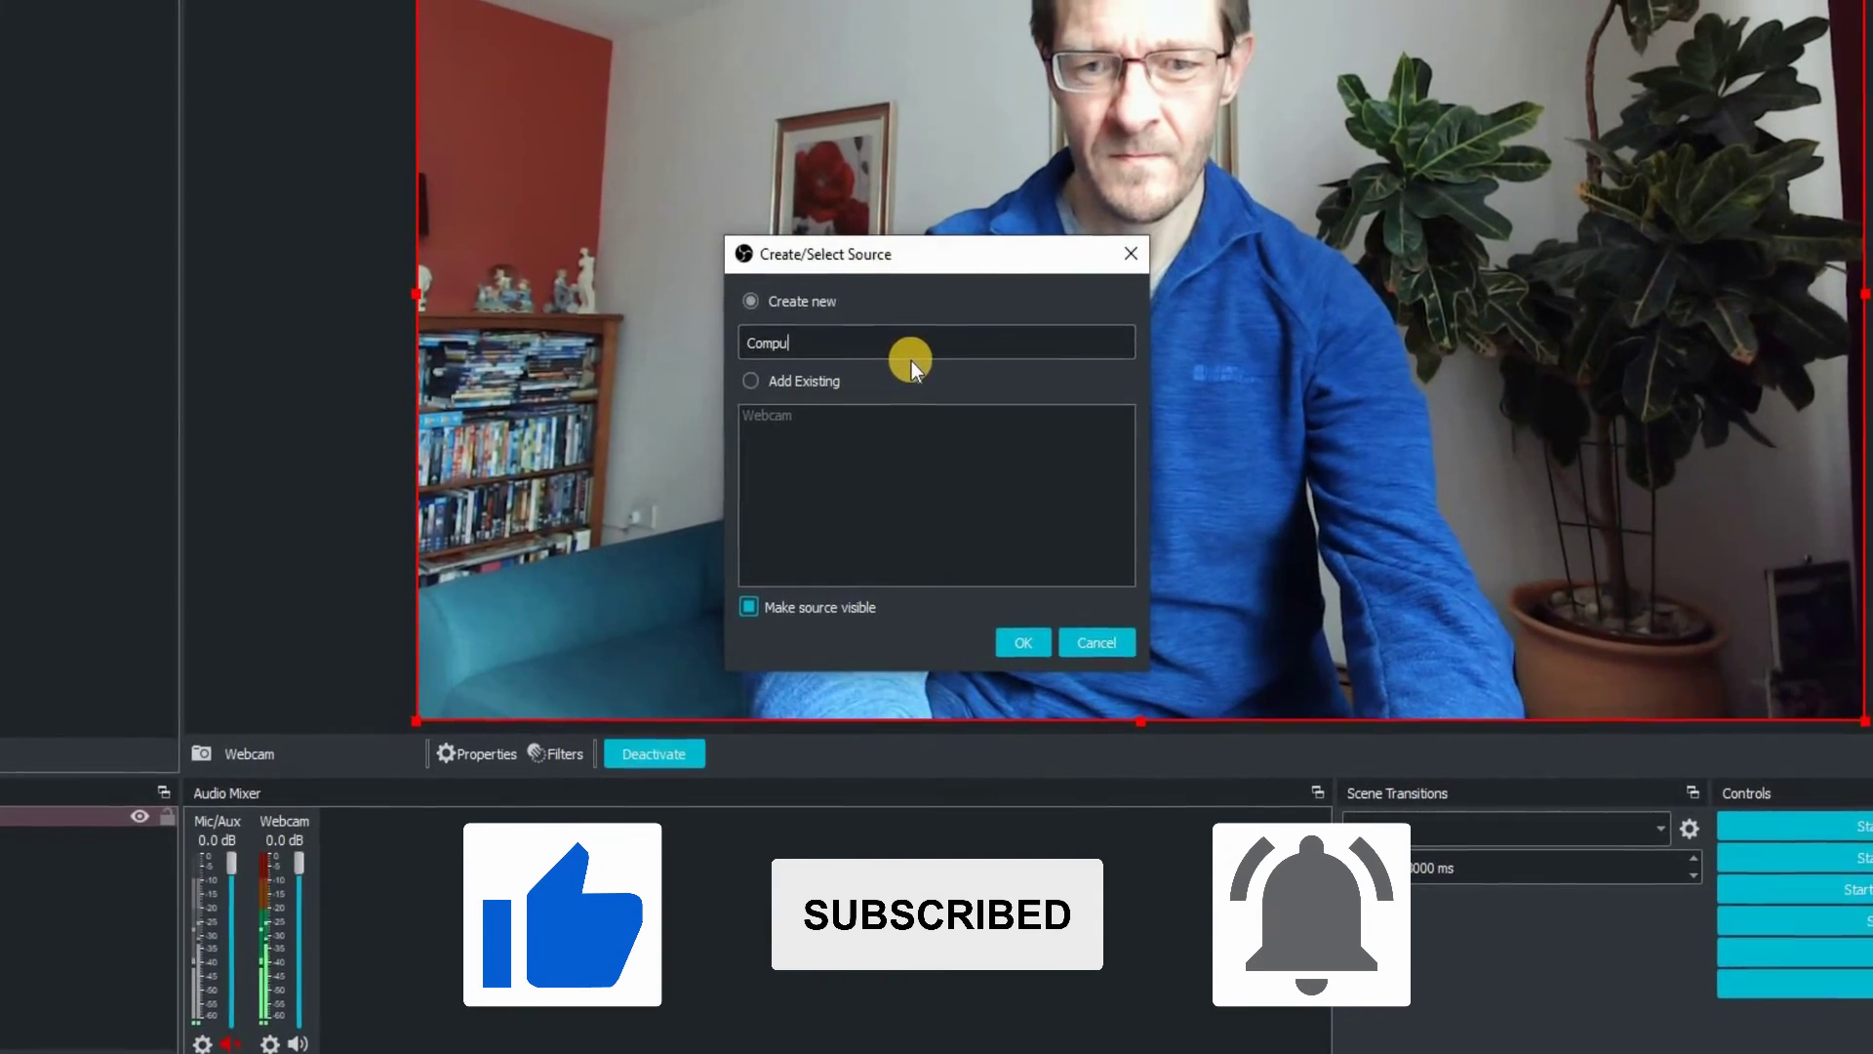